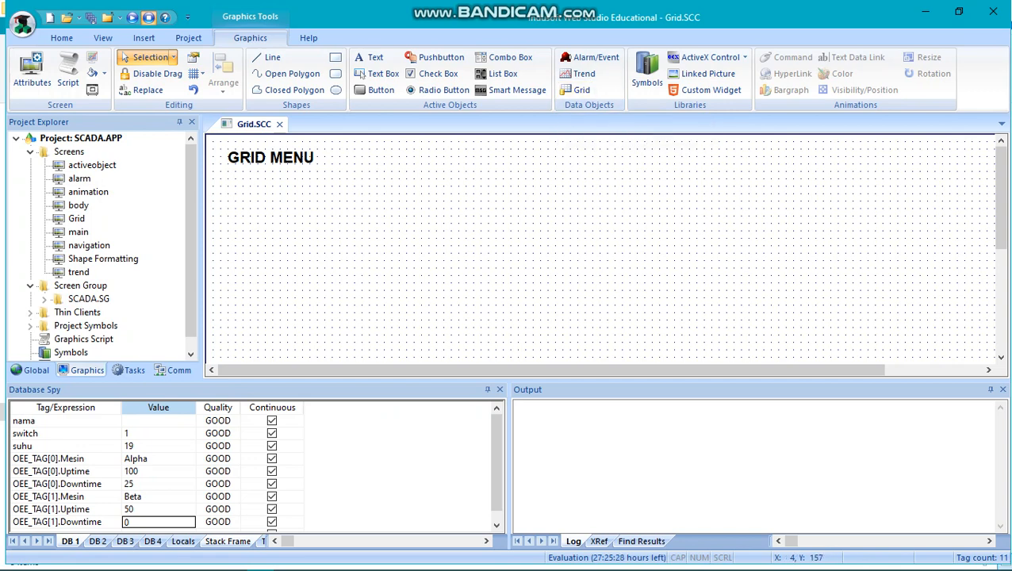
Open the datasheet of the OEE class and examine the data types of its Mesin, Uptime and Downtime members
{"action": "left_click", "coordinate": [31, 370]}
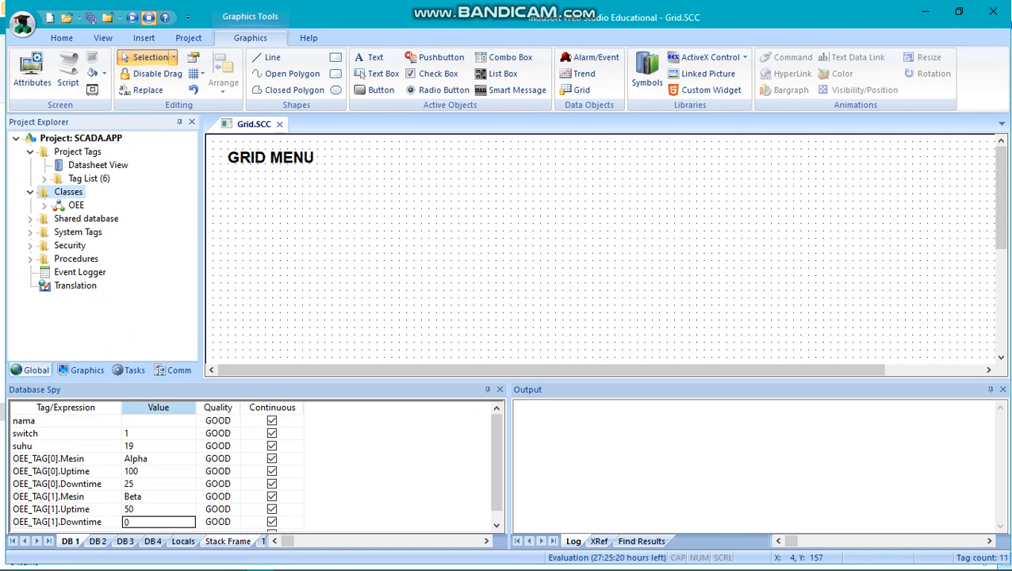
{"action": "left_click", "coordinate": [76, 206]}
{"action": "double_click", "coordinate": [69, 192]}
{"action": "double_click", "coordinate": [68, 192]}
{"action": "double_click", "coordinate": [76, 206]}
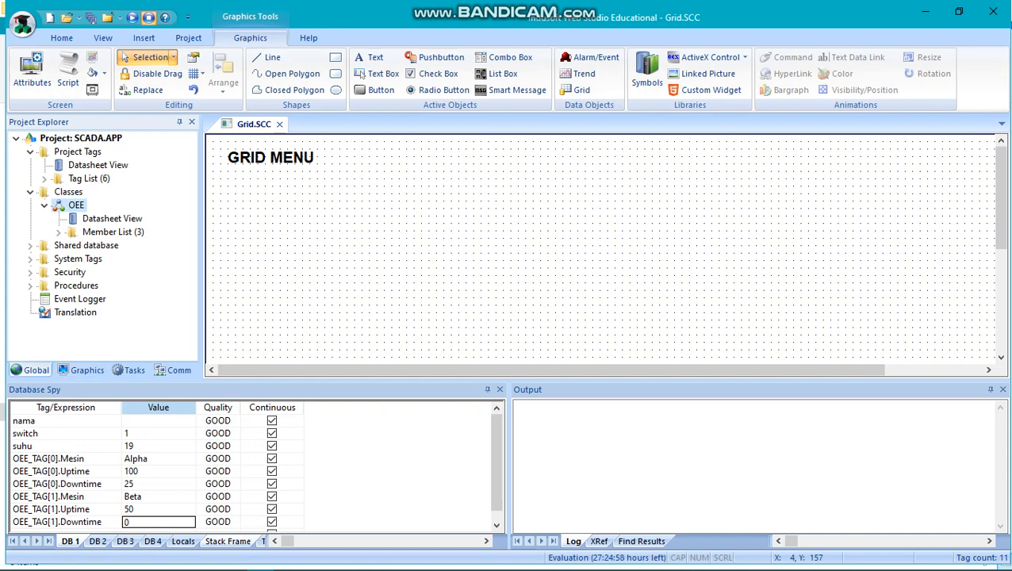
{"action": "double_click", "coordinate": [111, 219]}
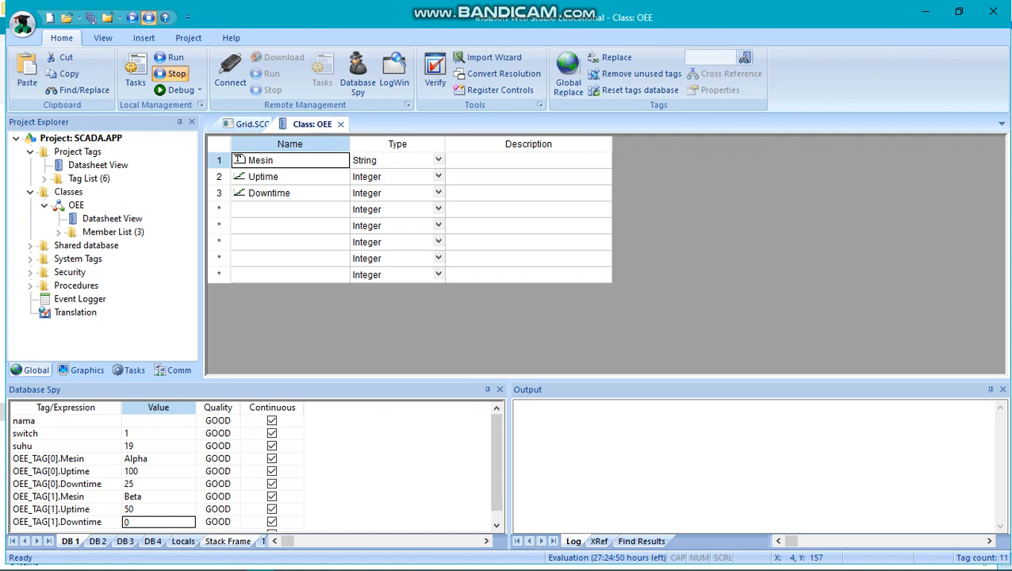
{"action": "left_click", "coordinate": [391, 160]}
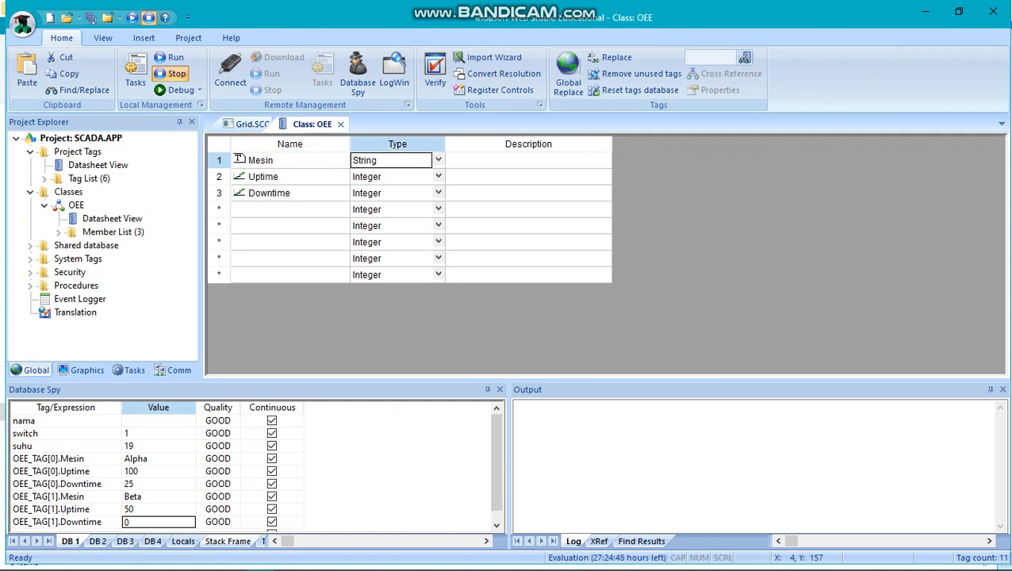
{"action": "left_click", "coordinate": [391, 177]}
{"action": "left_click", "coordinate": [391, 193]}
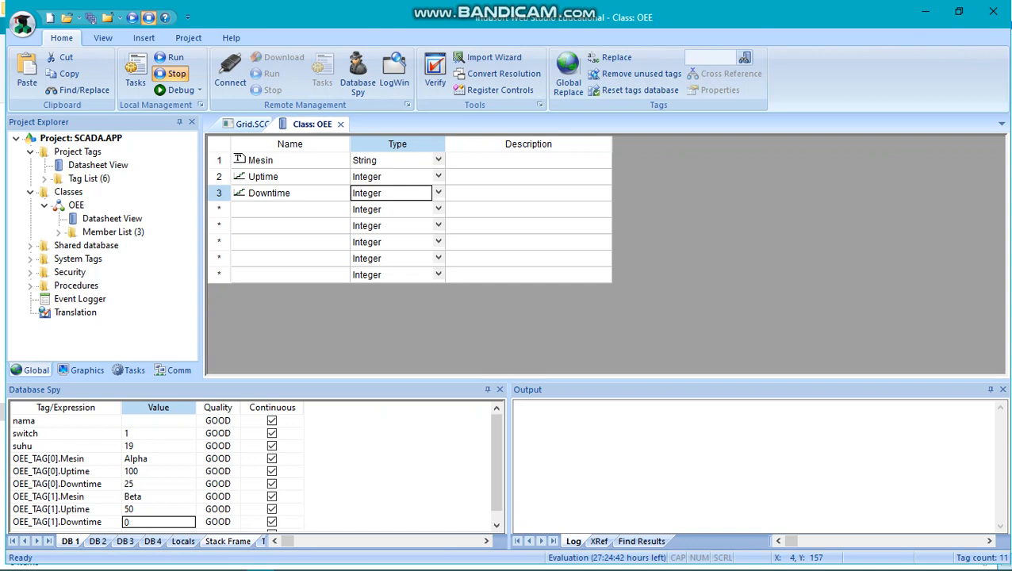
Open the project tags datasheet and check the OEE_TAG entry's type against the OEE class
{"action": "double_click", "coordinate": [98, 165]}
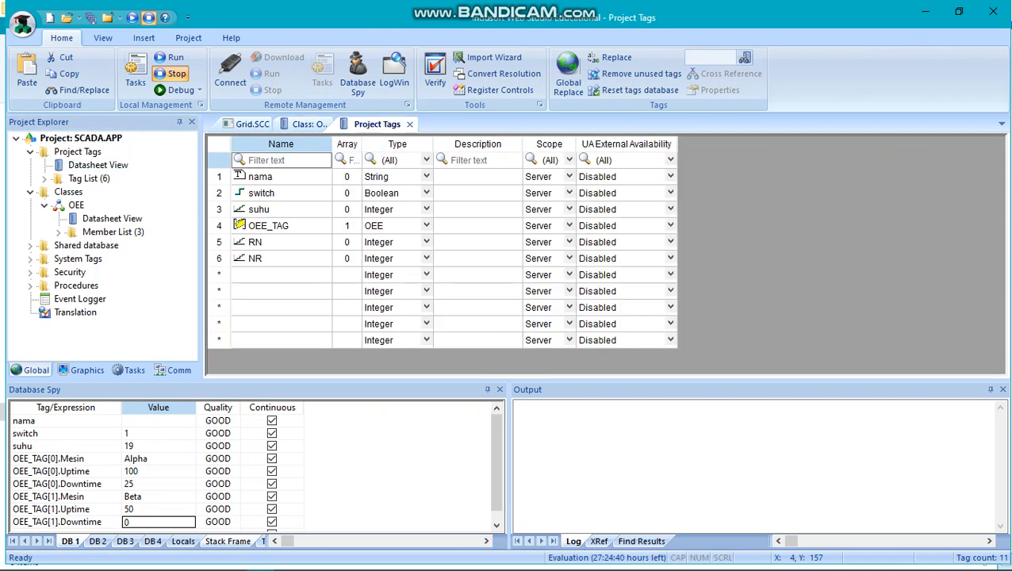
{"action": "left_click", "coordinate": [280, 226]}
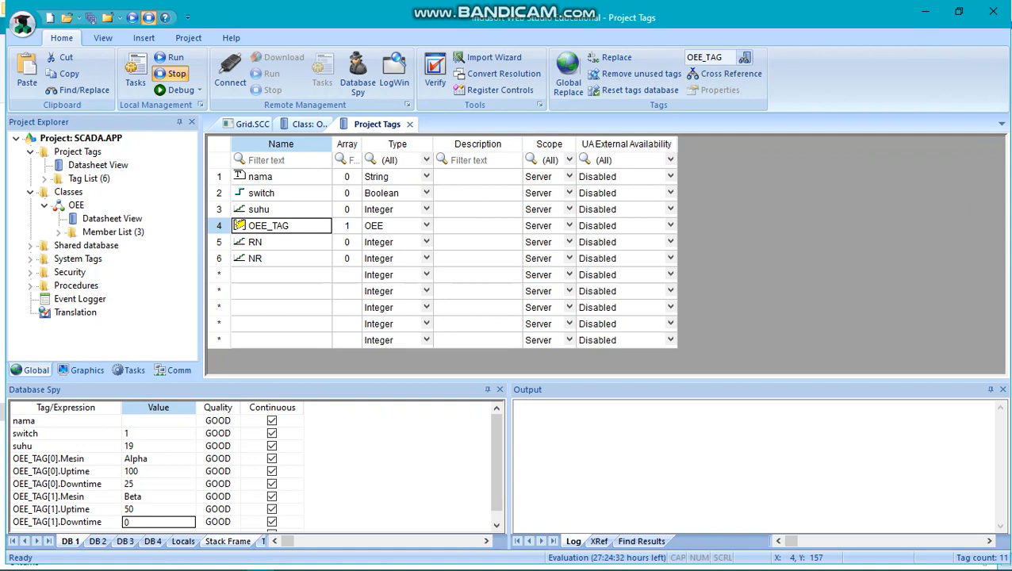
{"action": "left_click", "coordinate": [391, 226]}
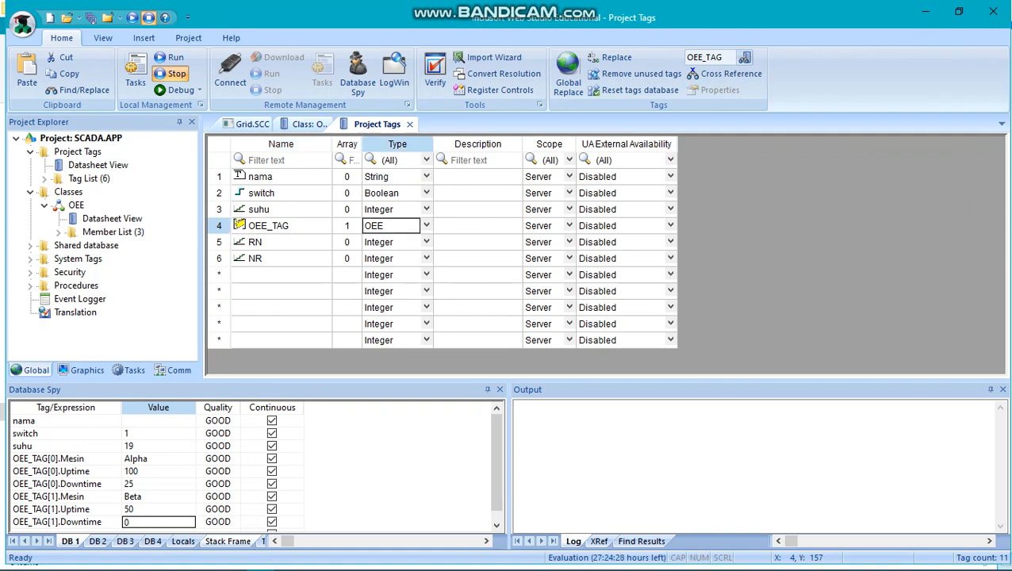
{"action": "left_click", "coordinate": [76, 204]}
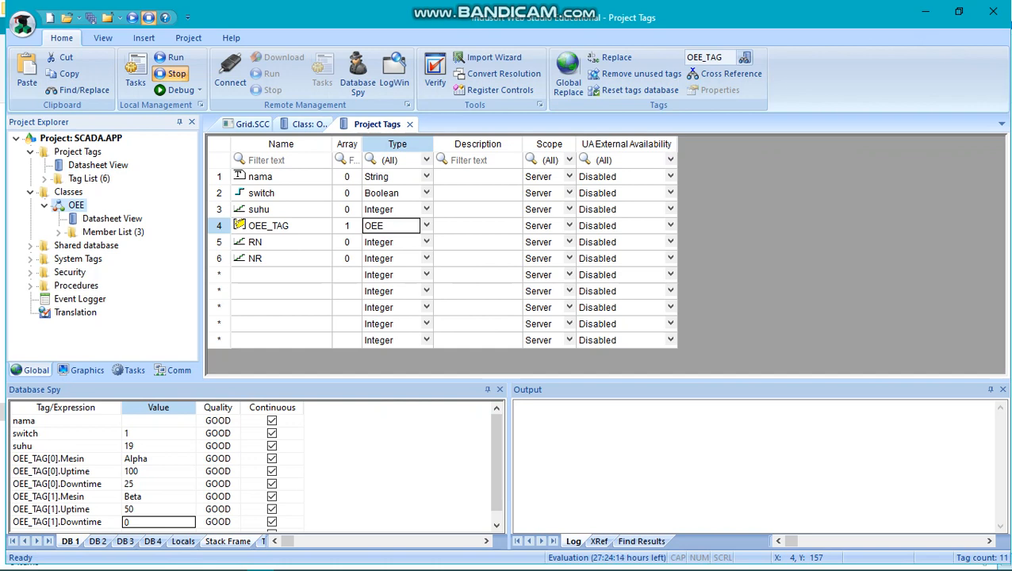
Examine the OEE_TAG[0] and OEE_TAG[1] Mesin, Uptime and Downtime entries and their values in the Database Spy
{"action": "left_click", "coordinate": [66, 459]}
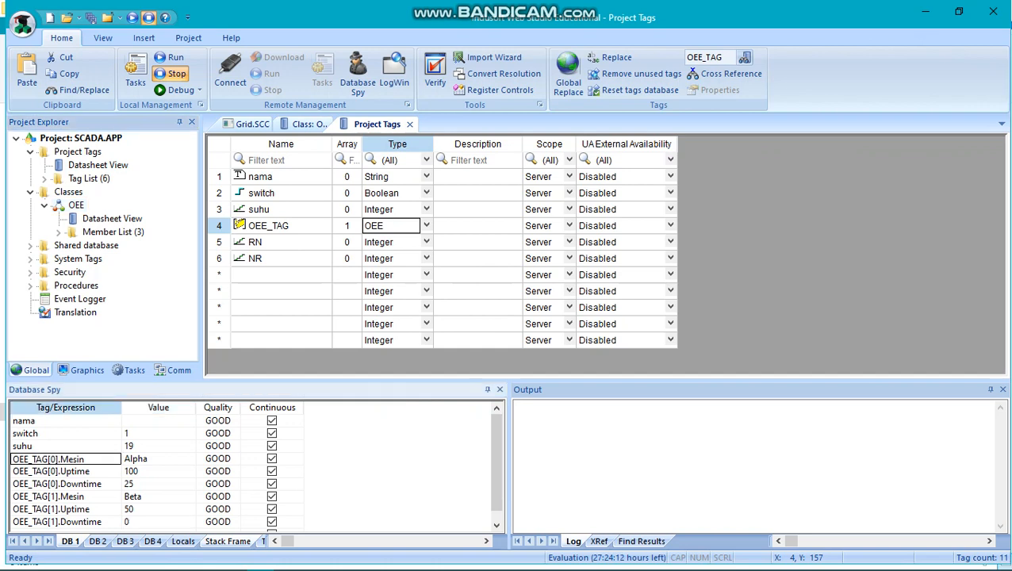
{"action": "left_click", "coordinate": [66, 472]}
{"action": "left_click", "coordinate": [66, 484]}
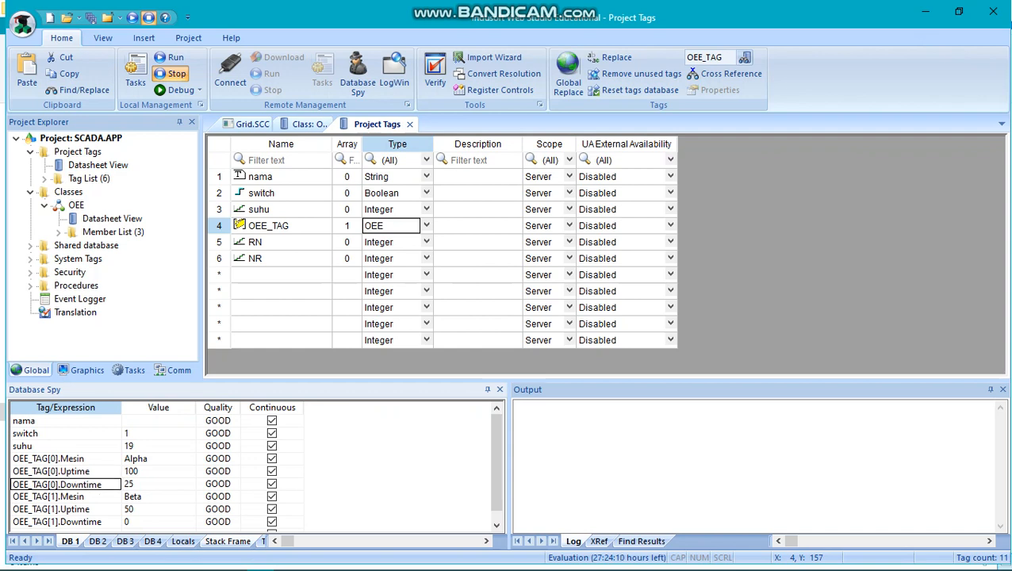
{"action": "left_click", "coordinate": [67, 497]}
{"action": "left_click", "coordinate": [67, 509]}
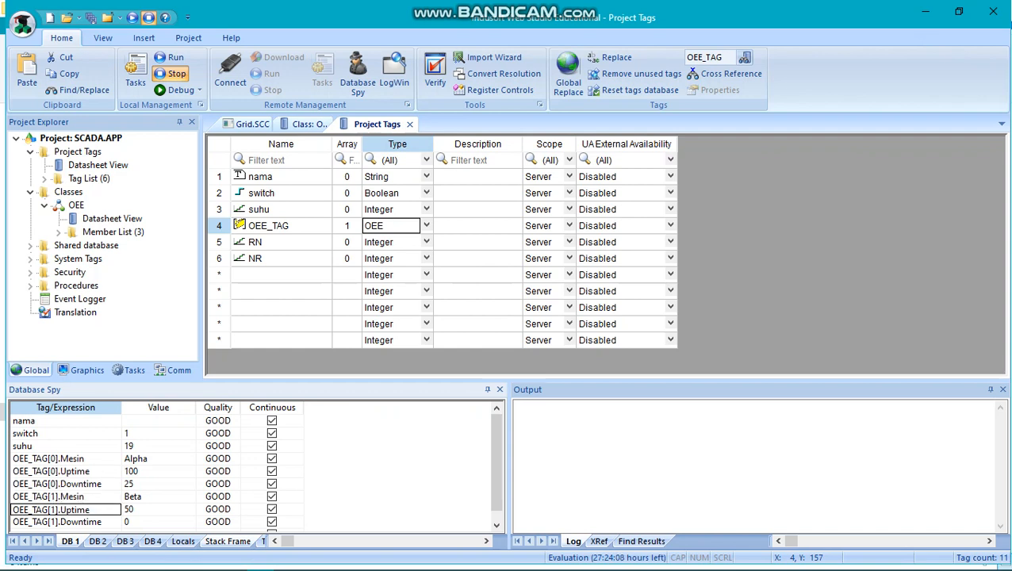
{"action": "left_click", "coordinate": [66, 522]}
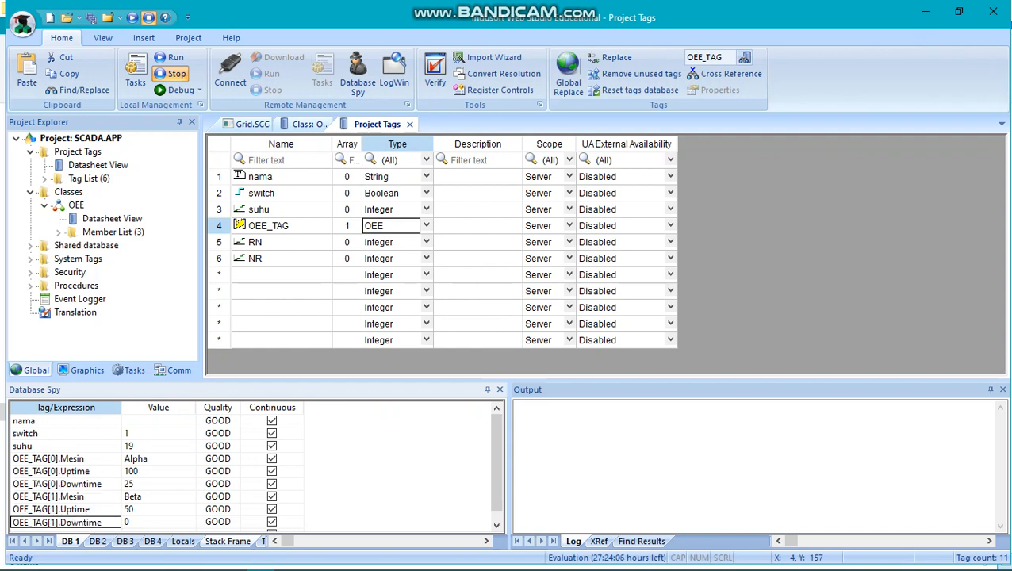
{"action": "left_click", "coordinate": [67, 458]}
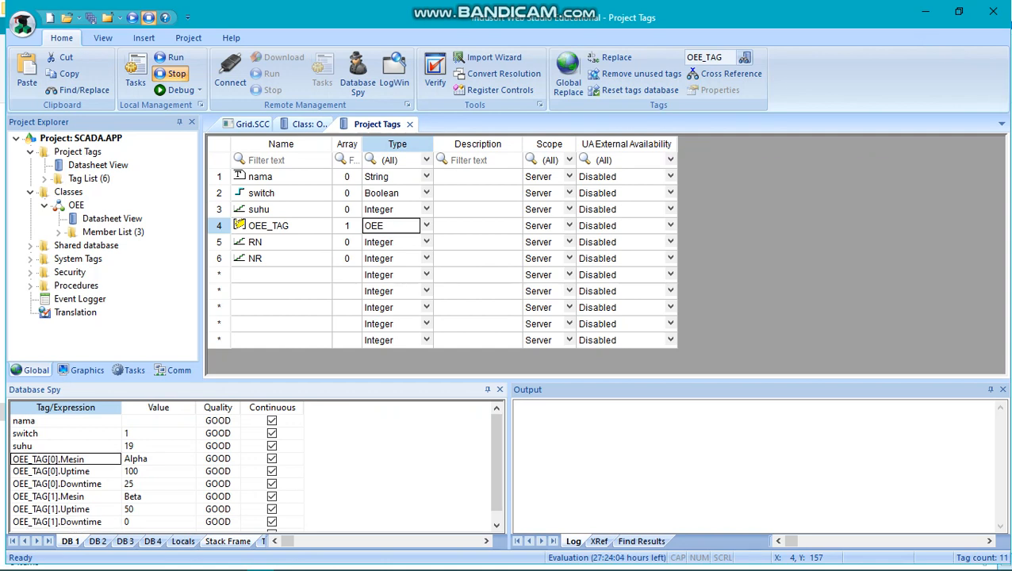
{"action": "left_click", "coordinate": [158, 497]}
{"action": "left_click", "coordinate": [158, 472]}
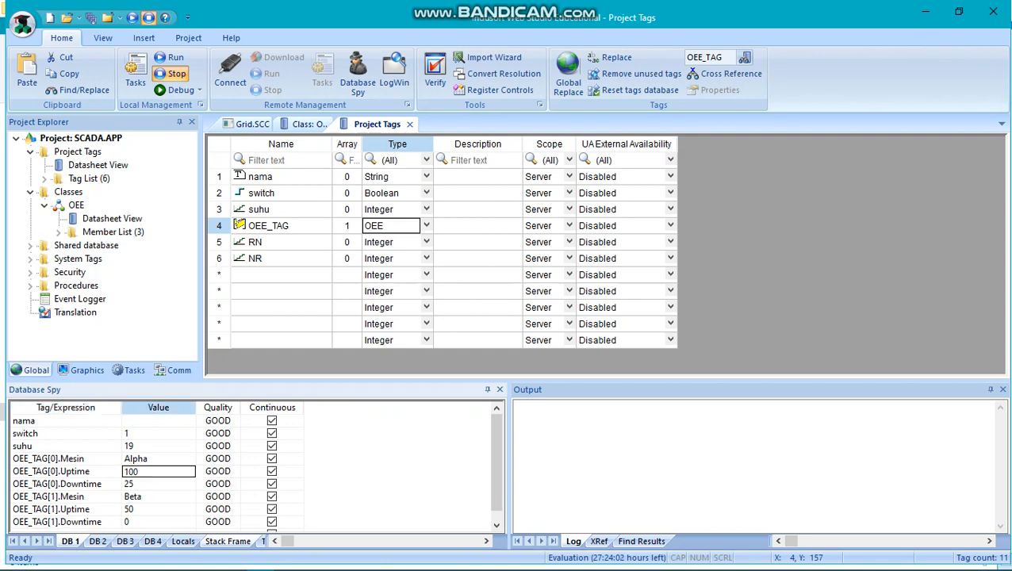
{"action": "left_click", "coordinate": [157, 484]}
{"action": "left_click", "coordinate": [158, 509]}
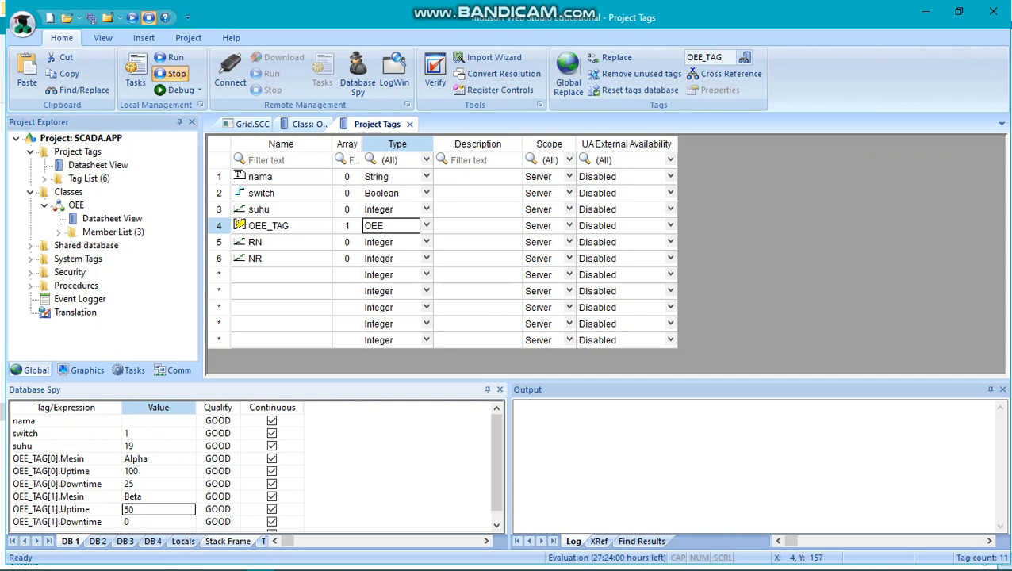
{"action": "left_click", "coordinate": [158, 522]}
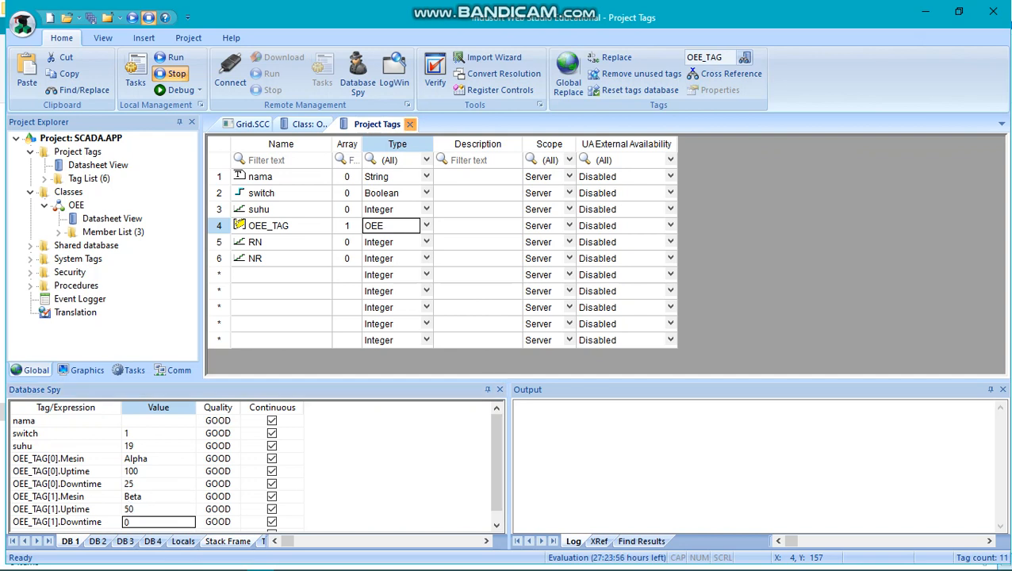
Close the two datasheets and draw a Grid object about 377 by 190 below the GRID MENU title, with its properties open
{"action": "left_click", "coordinate": [409, 123]}
{"action": "left_click", "coordinate": [340, 124]}
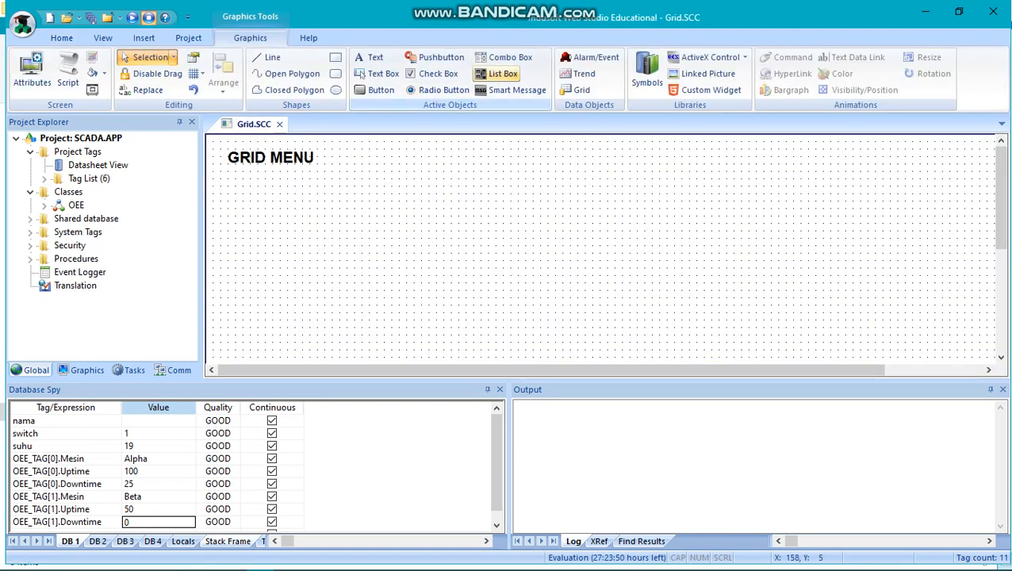
{"action": "left_click", "coordinate": [581, 89]}
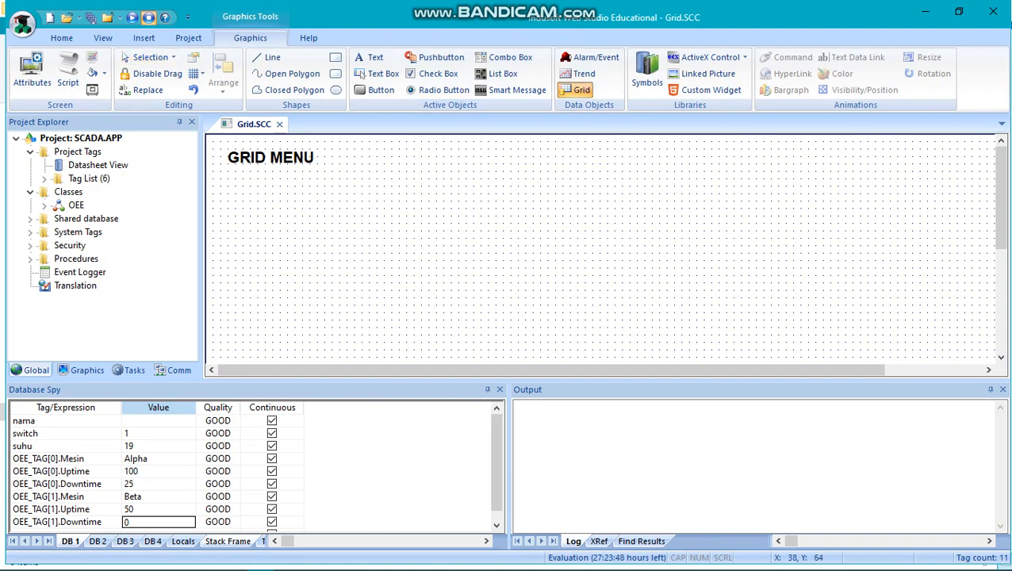
{"action": "left_click_drag", "start_coordinate": [234, 182], "coordinate": [516, 325]}
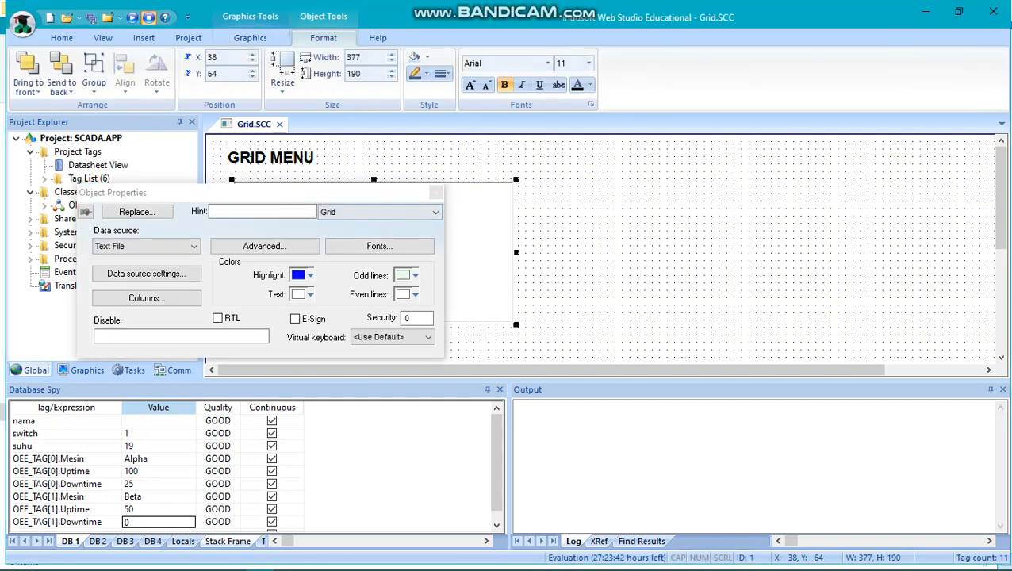
{"action": "left_click_drag", "start_coordinate": [330, 194], "coordinate": [425, 182]}
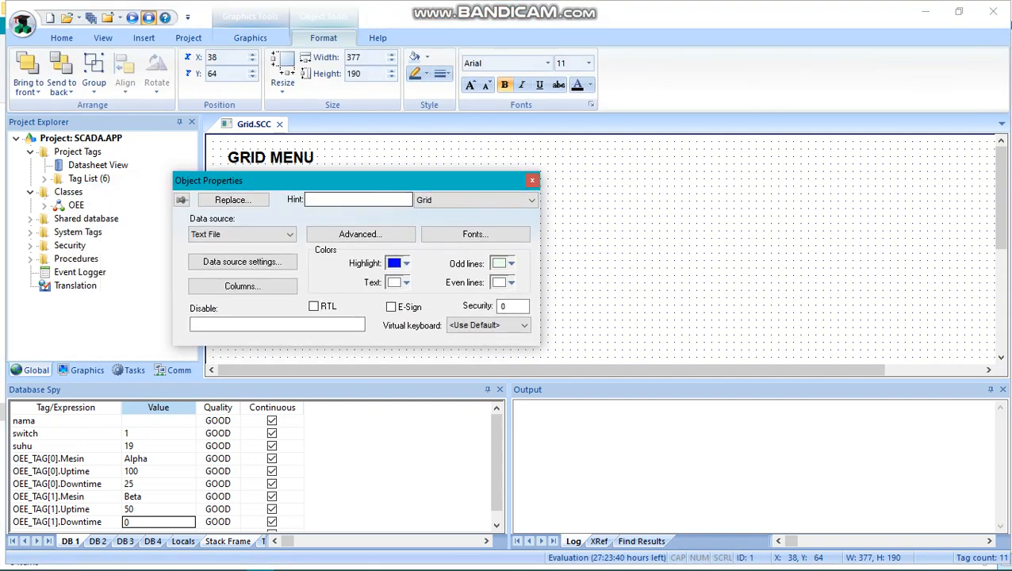
Set the grid's data source to Class Tag, using OEE_TAG as the class tag and 3 items
{"action": "left_click", "coordinate": [241, 234]}
{"action": "left_click", "coordinate": [208, 260]}
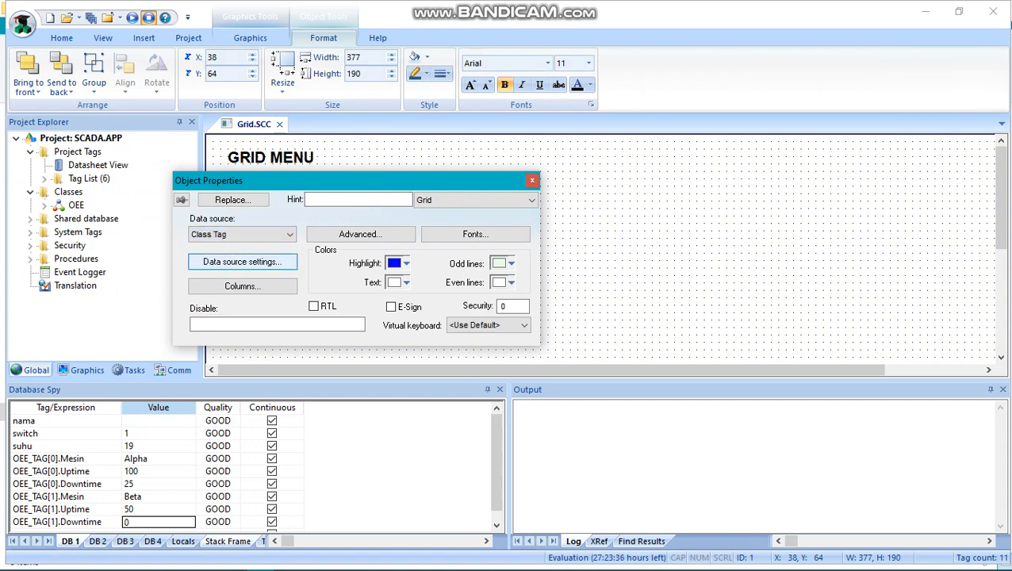
{"action": "left_click", "coordinate": [242, 262]}
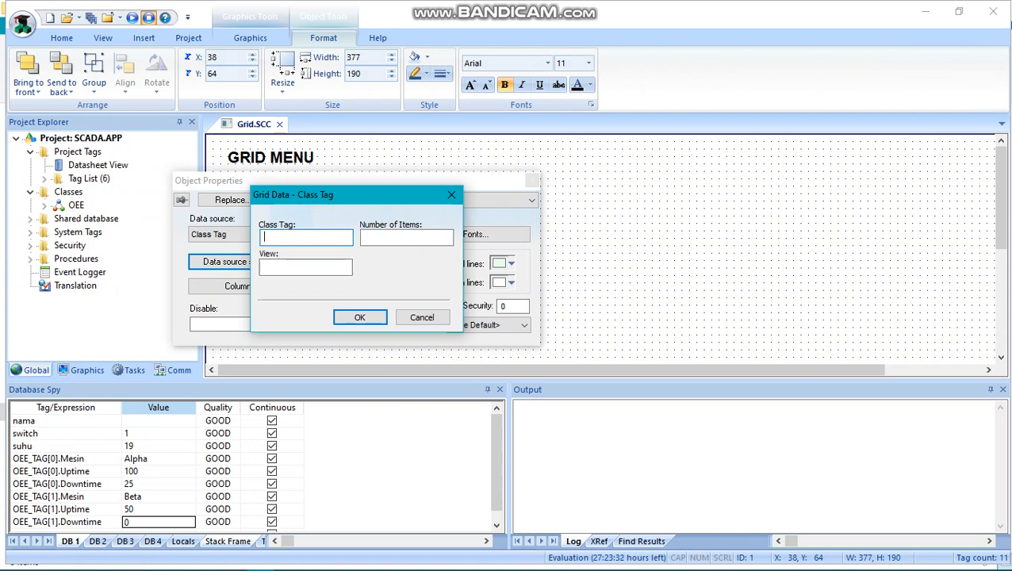
{"action": "type", "text": "OEE_TAG"}
{"action": "left_click", "coordinate": [406, 237]}
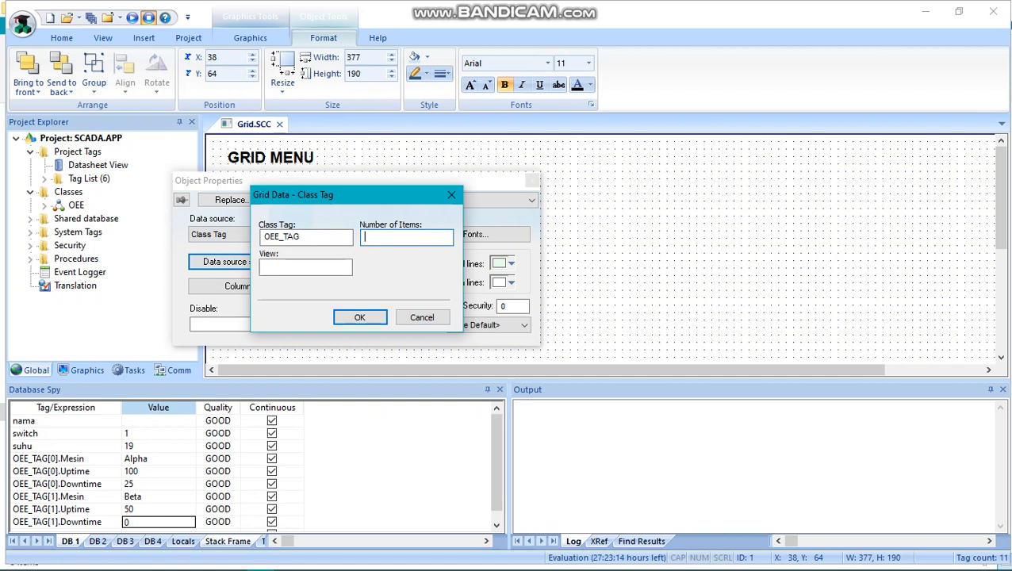
{"action": "type", "text": "3"}
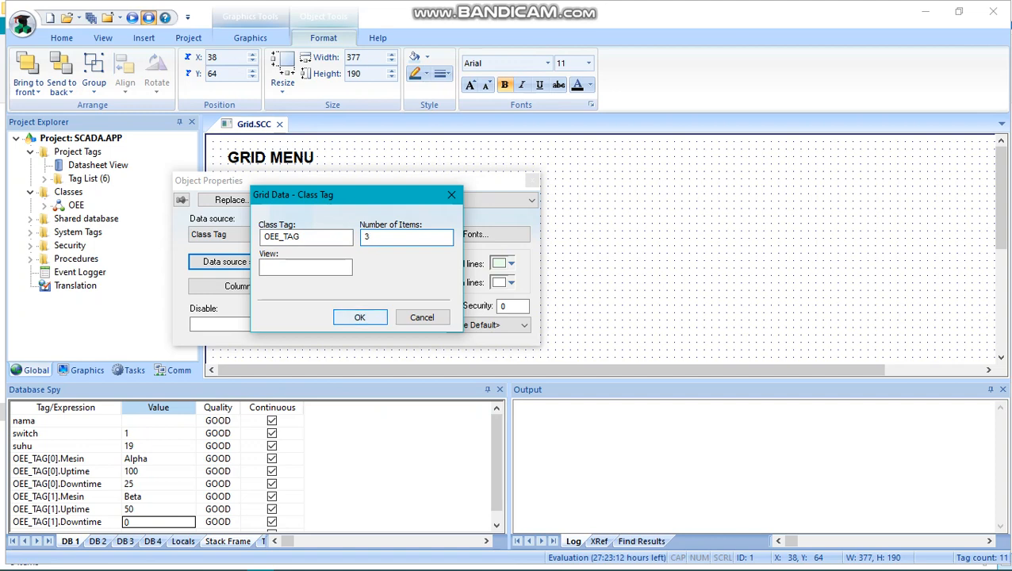
{"action": "key", "text": "Return"}
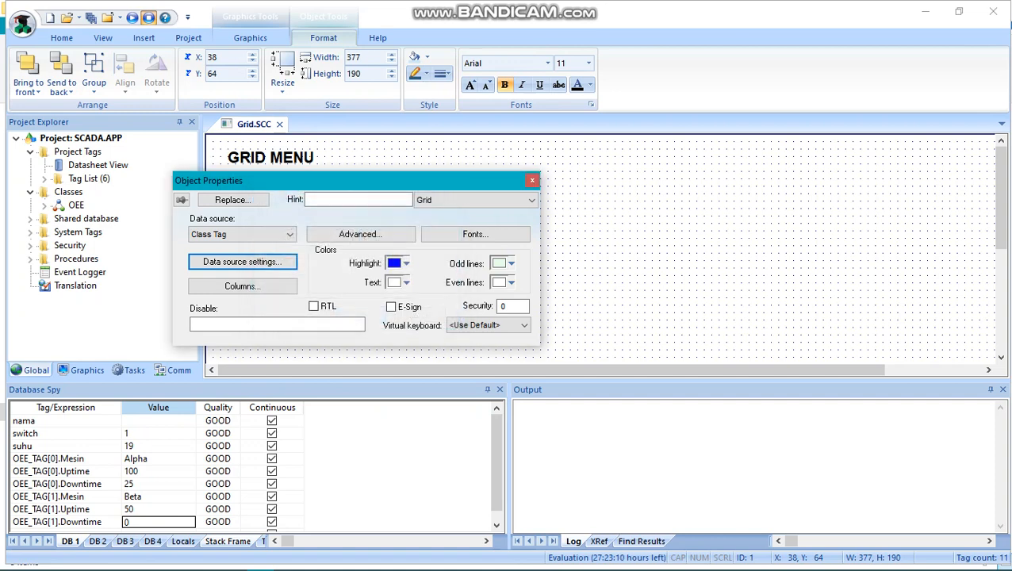
Define the grid's first column with the label Mesin and the member Mesin
{"action": "left_click", "coordinate": [242, 285]}
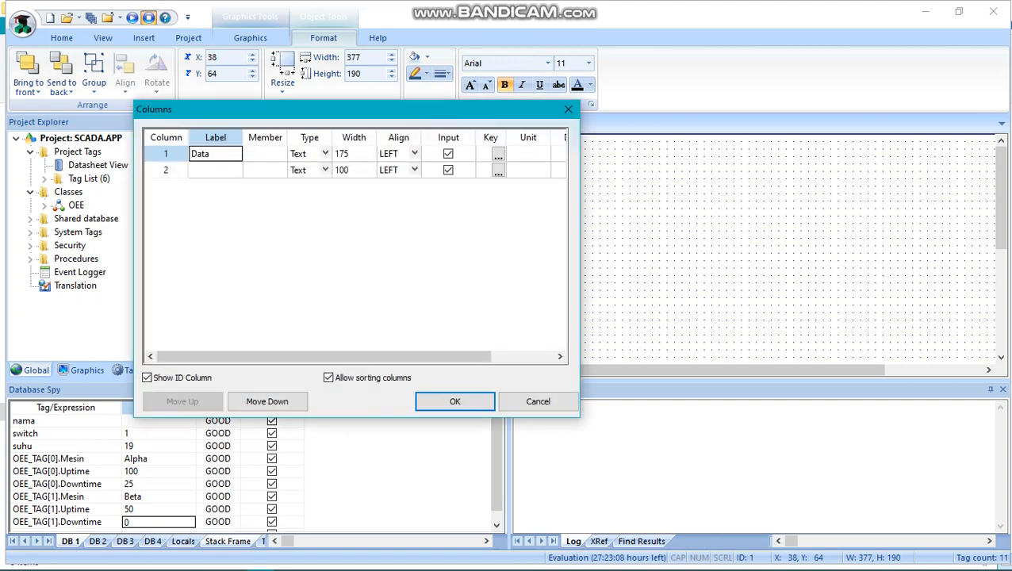
{"action": "left_click_drag", "start_coordinate": [325, 111], "coordinate": [717, 117]}
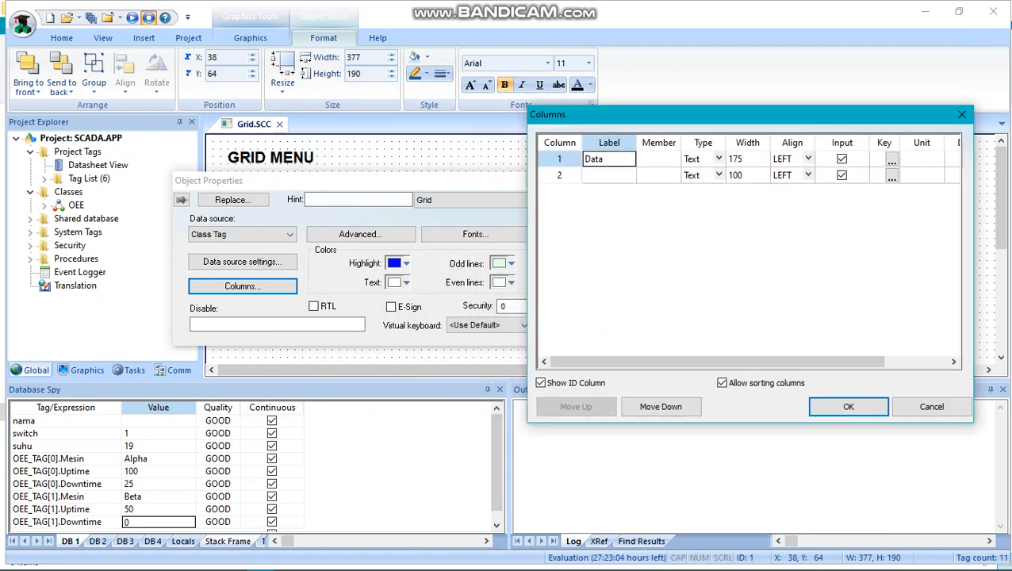
{"action": "left_click_drag", "start_coordinate": [718, 116], "coordinate": [742, 120]}
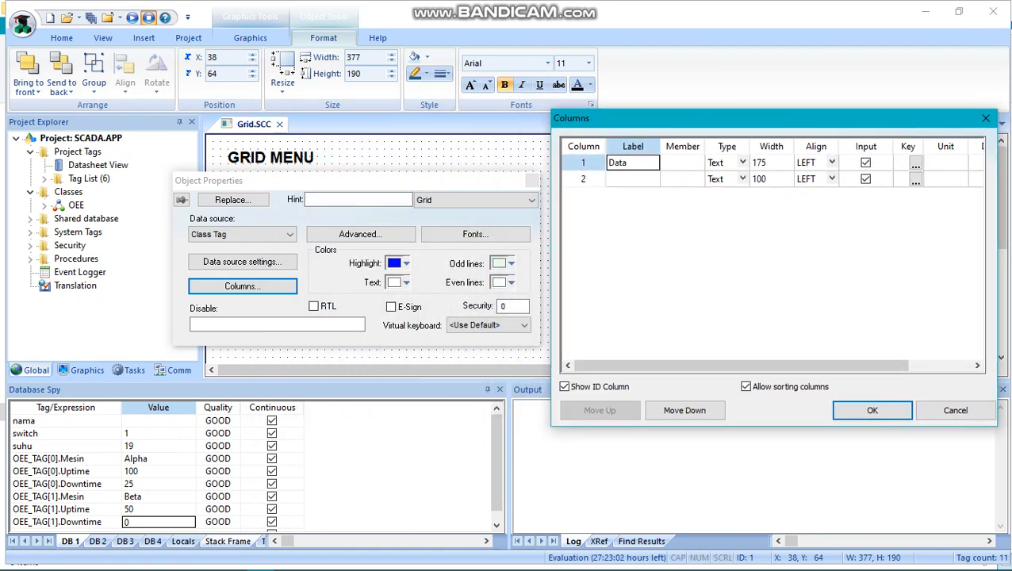
{"action": "key", "text": "BackSpace"}
{"action": "key", "text": "BackSpace"}
{"action": "key", "text": "BackSpace"}
{"action": "key", "text": "BackSpace"}
{"action": "type", "text": "Mesin"}
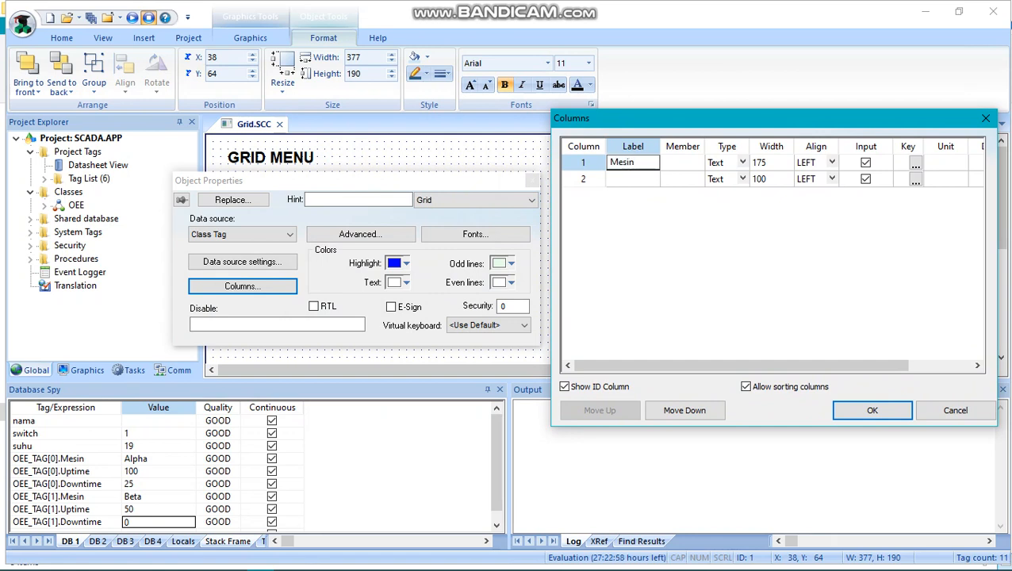
{"action": "key", "text": "Tab"}
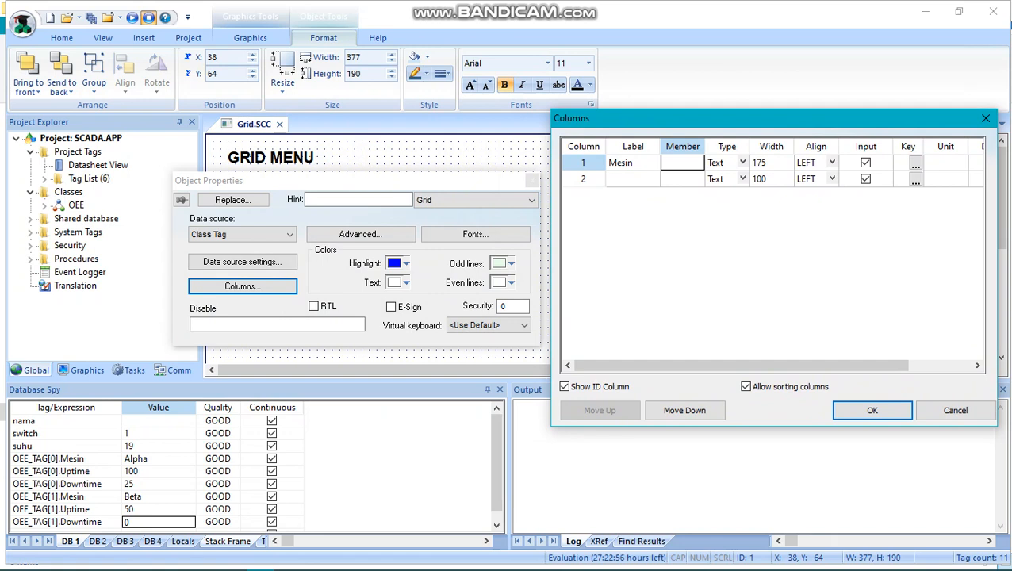
{"action": "type", "text": "Mesin"}
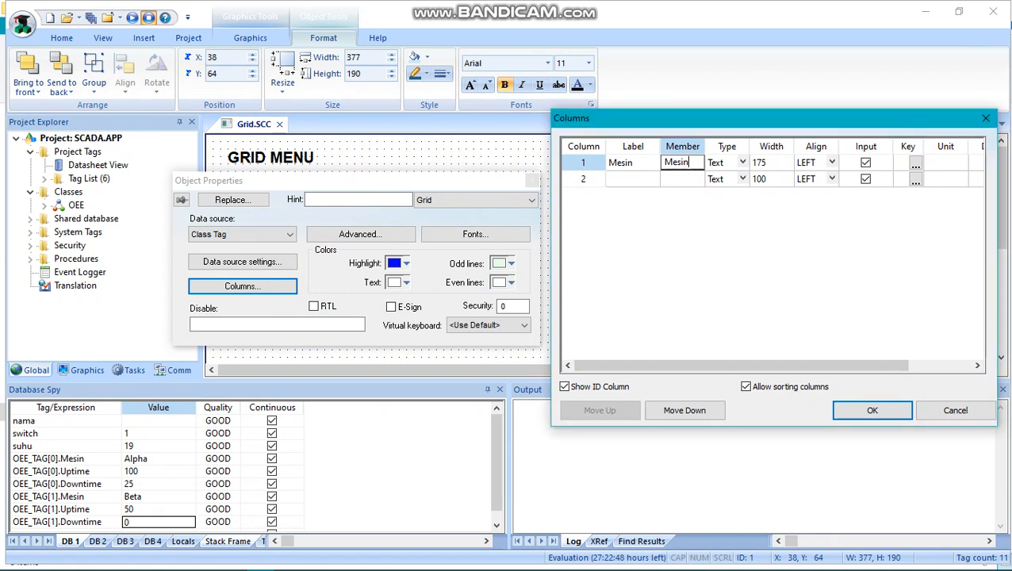
Define the grid's second column with the label Uptime and the member Uptime
{"action": "left_click", "coordinate": [633, 178]}
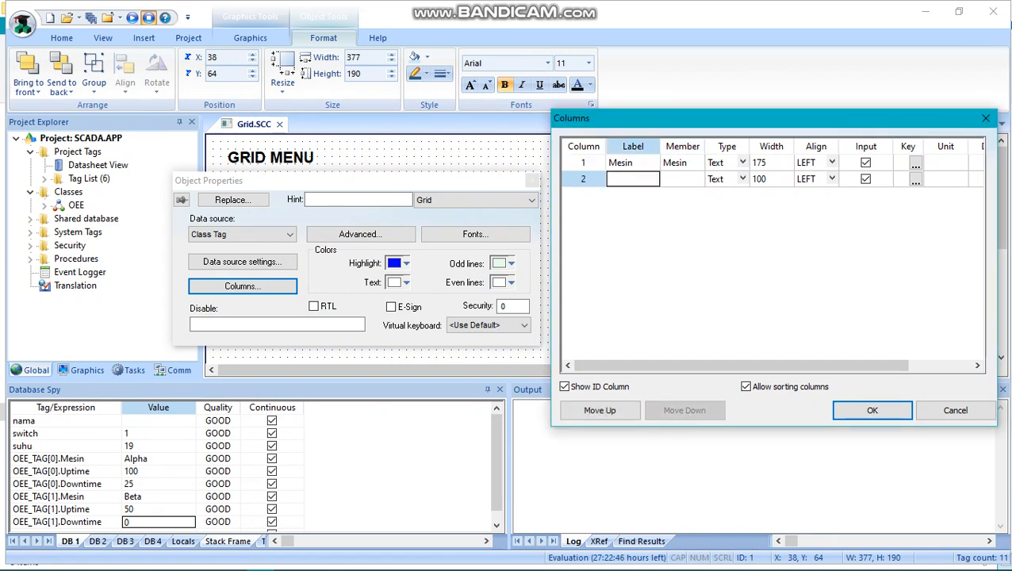
{"action": "type", "text": "Uptime"}
{"action": "left_click", "coordinate": [683, 179]}
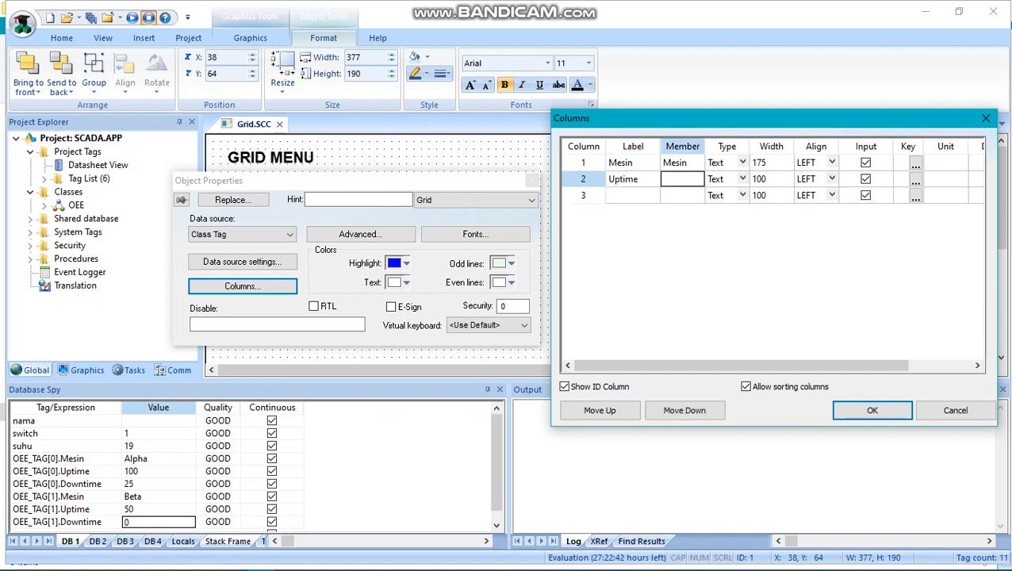
{"action": "type", "text": "Uptime"}
Define the grid's third column with the label Downtime and the member Downtime
{"action": "left_click", "coordinate": [633, 195]}
{"action": "type", "text": "Dow"}
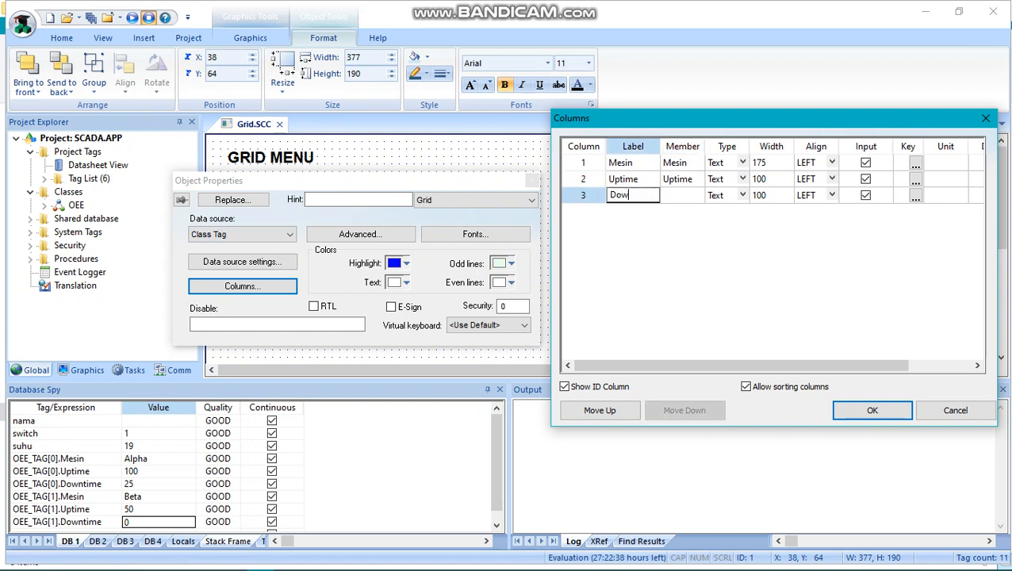
{"action": "type", "text": "ntime"}
{"action": "left_click", "coordinate": [682, 195]}
{"action": "type", "text": "Down"}
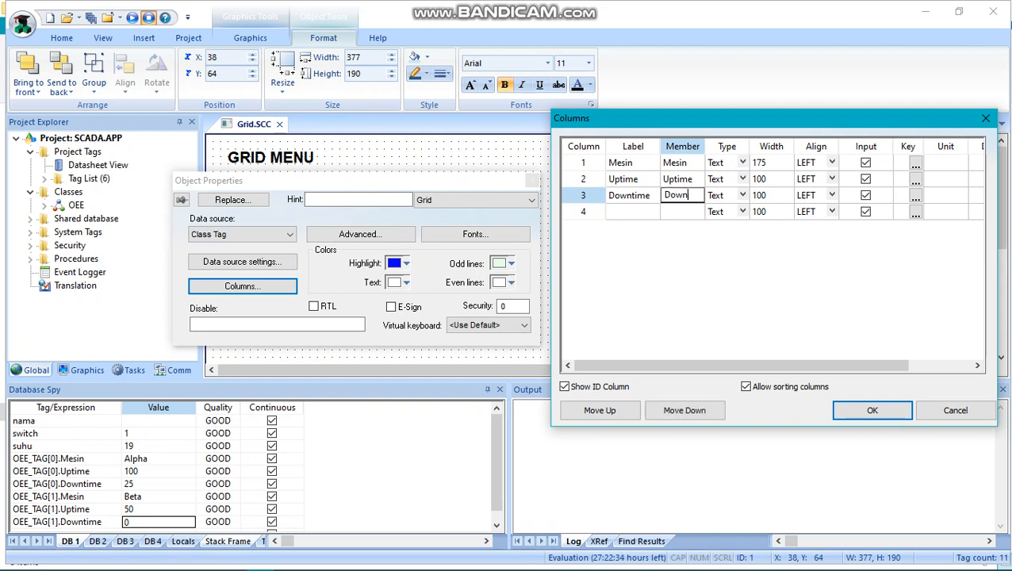
{"action": "type", "text": "time"}
Set the type of the Uptime and Downtime columns to Numeric and accept the column definitions
{"action": "left_click", "coordinate": [720, 178]}
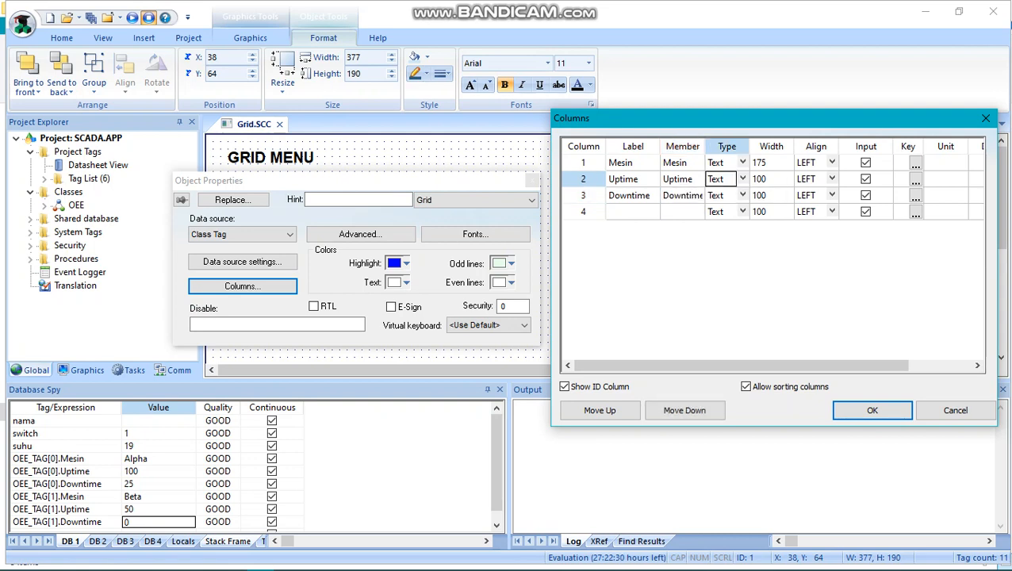
{"action": "left_click", "coordinate": [742, 179]}
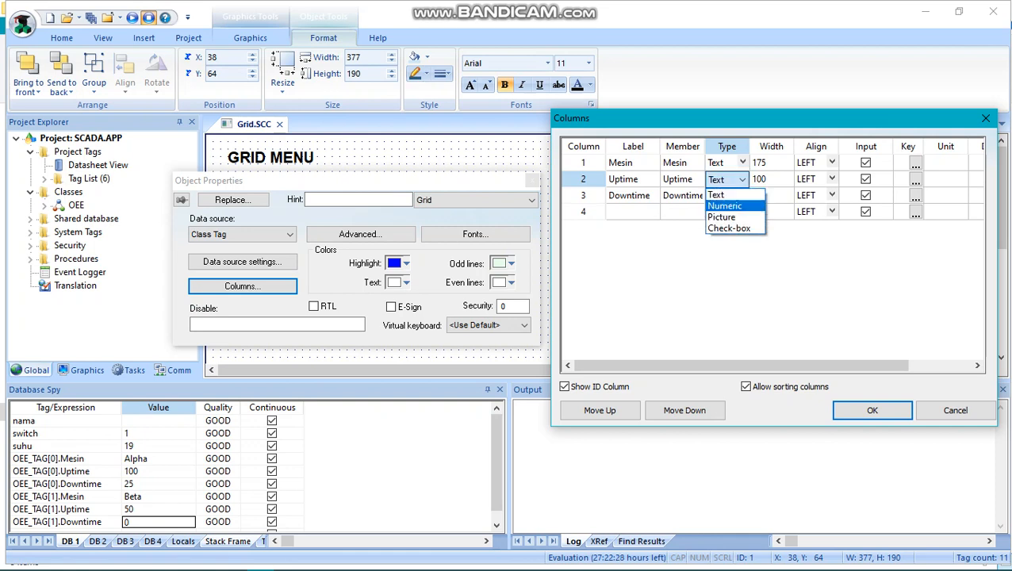
{"action": "left_click", "coordinate": [725, 206]}
{"action": "left_click", "coordinate": [722, 196]}
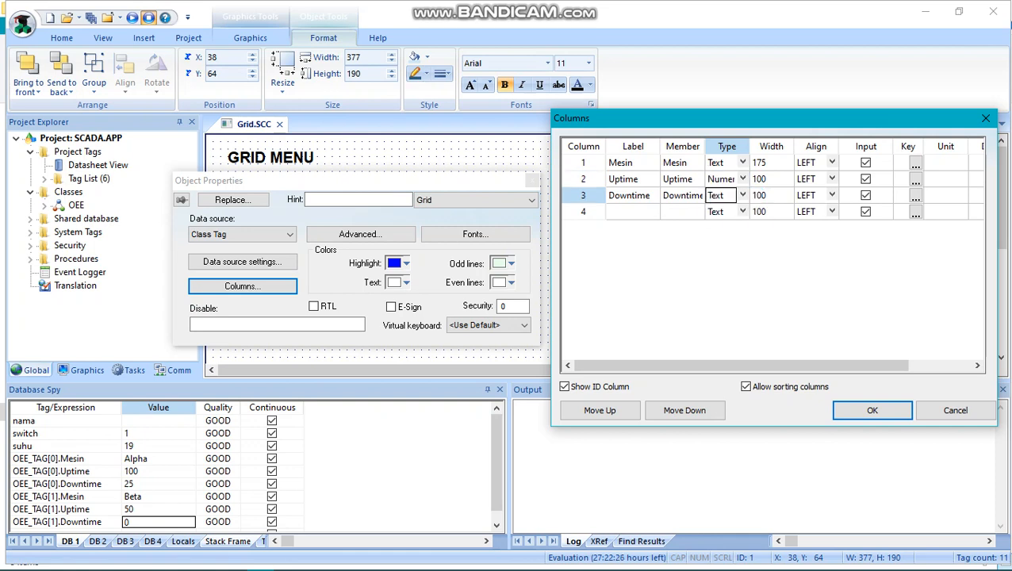
{"action": "left_click", "coordinate": [742, 195]}
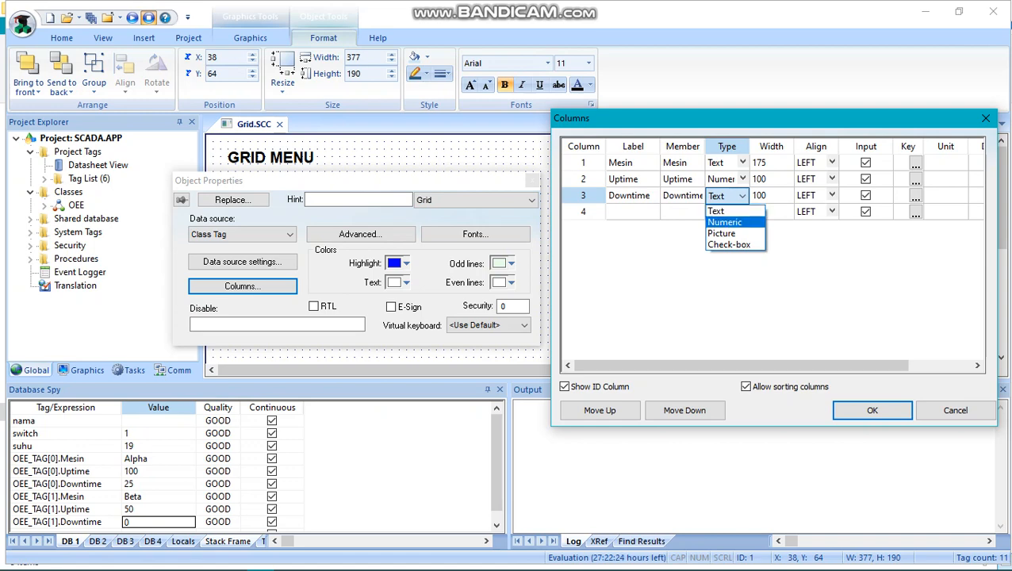
{"action": "left_click", "coordinate": [723, 220]}
{"action": "left_click", "coordinate": [872, 410]}
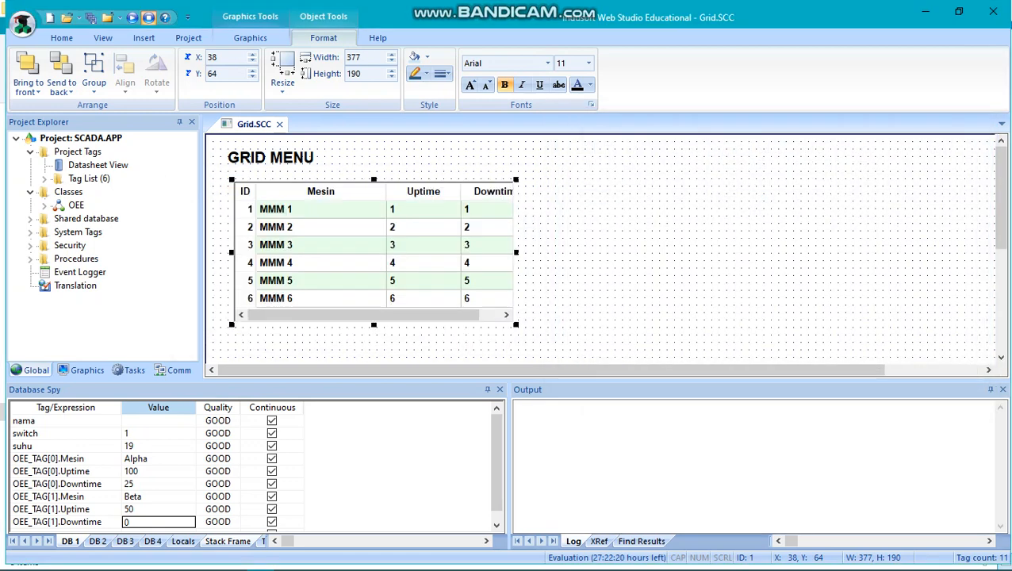
Close the grid's properties and resize the grid to about 423 by 97 so all three columns and two rows fit
{"action": "key", "text": "Escape"}
{"action": "left_click_drag", "start_coordinate": [516, 252], "coordinate": [535, 252]}
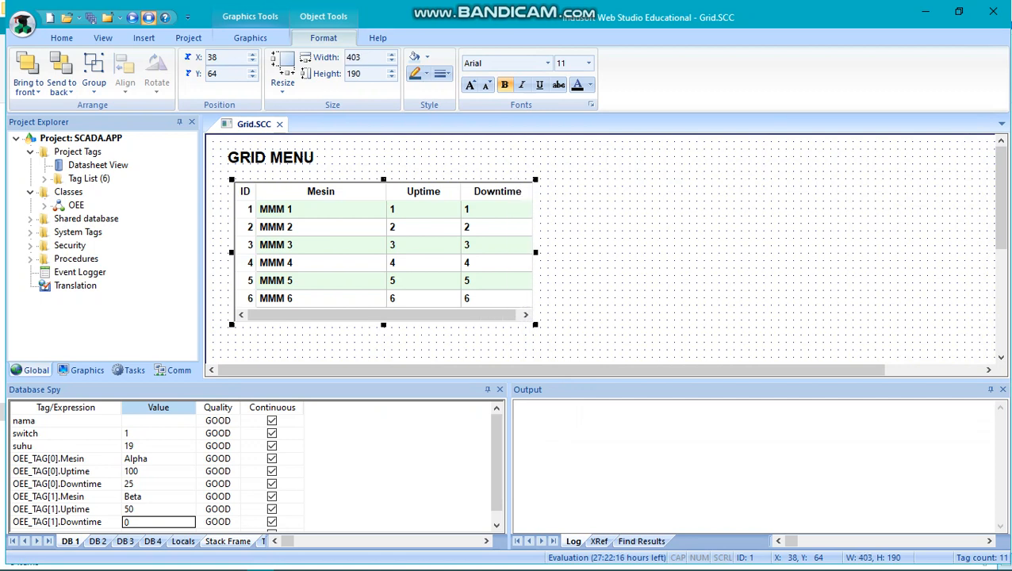
{"action": "left_click_drag", "start_coordinate": [535, 325], "coordinate": [551, 324]}
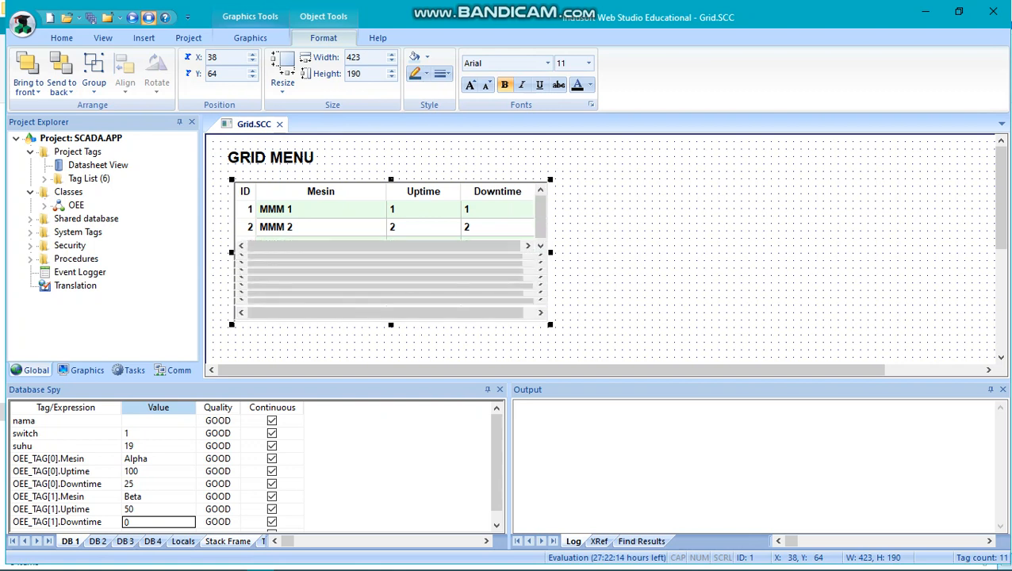
{"action": "left_click_drag", "start_coordinate": [391, 250], "coordinate": [391, 255]}
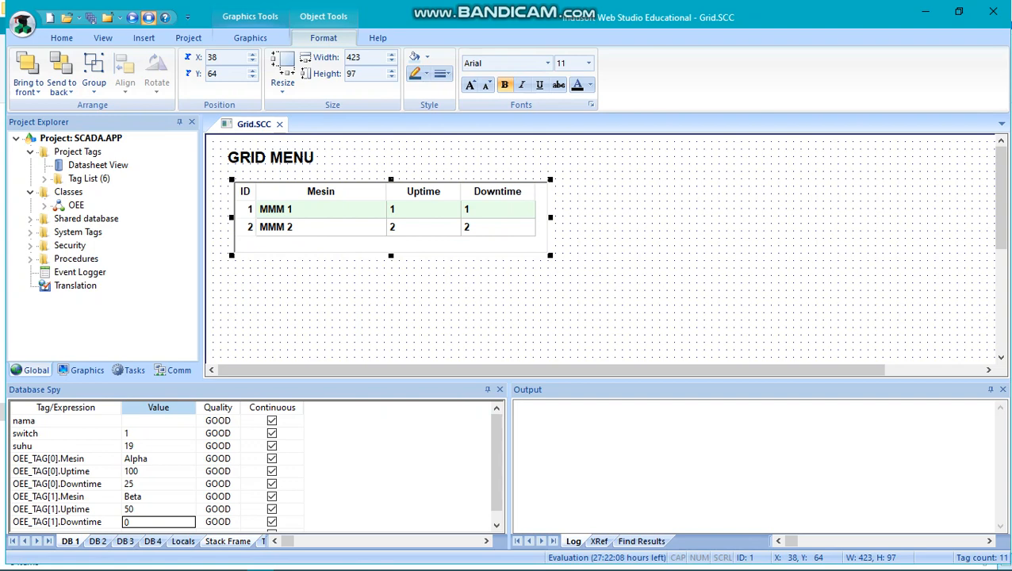
{"action": "left_click", "coordinate": [397, 304]}
Close the Grid screen with its changes saved, check the grid in the running project, and exit the runtime
{"action": "left_click", "coordinate": [280, 124]}
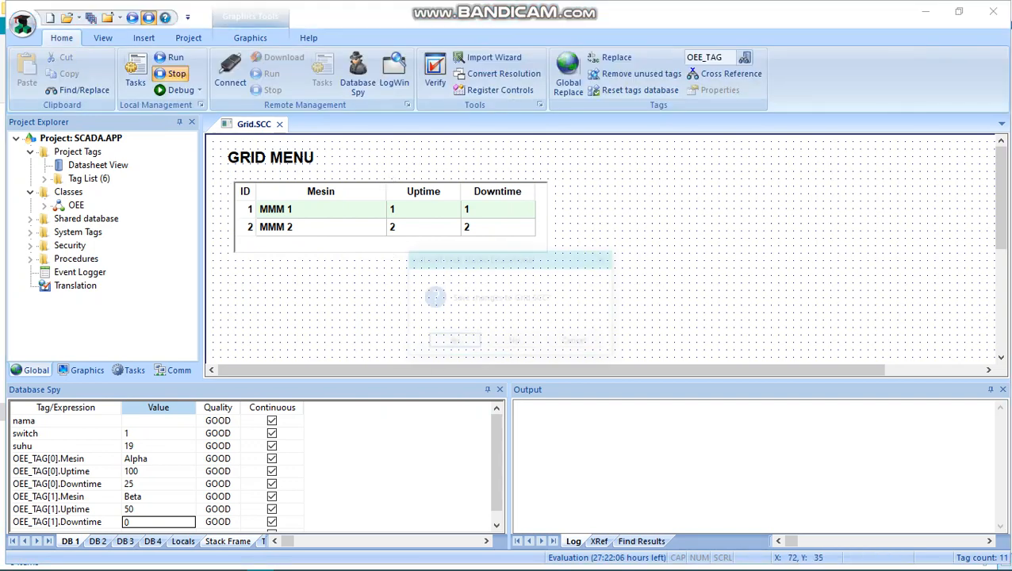
{"action": "left_click", "coordinate": [452, 342]}
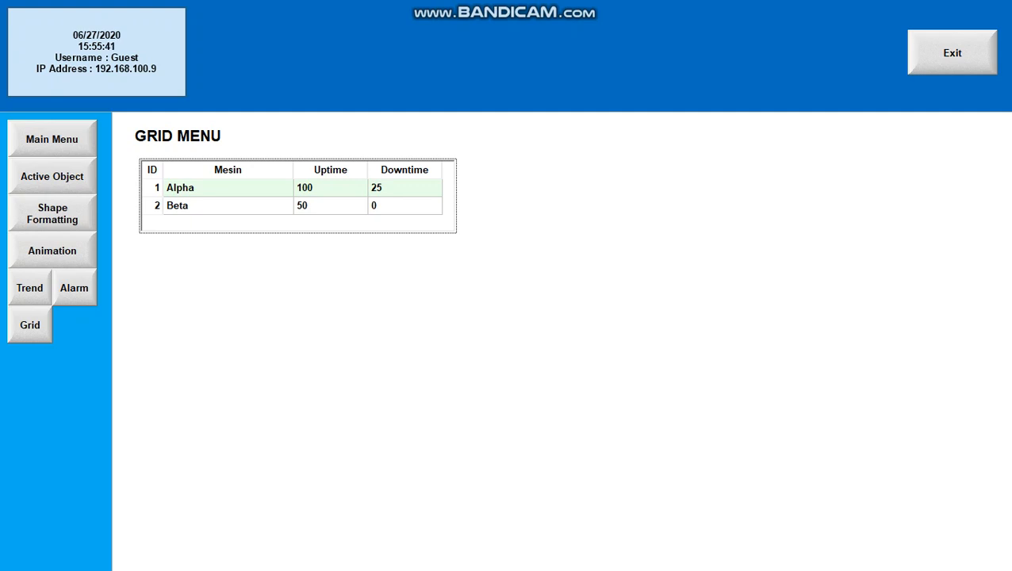
{"action": "left_click", "coordinate": [952, 52]}
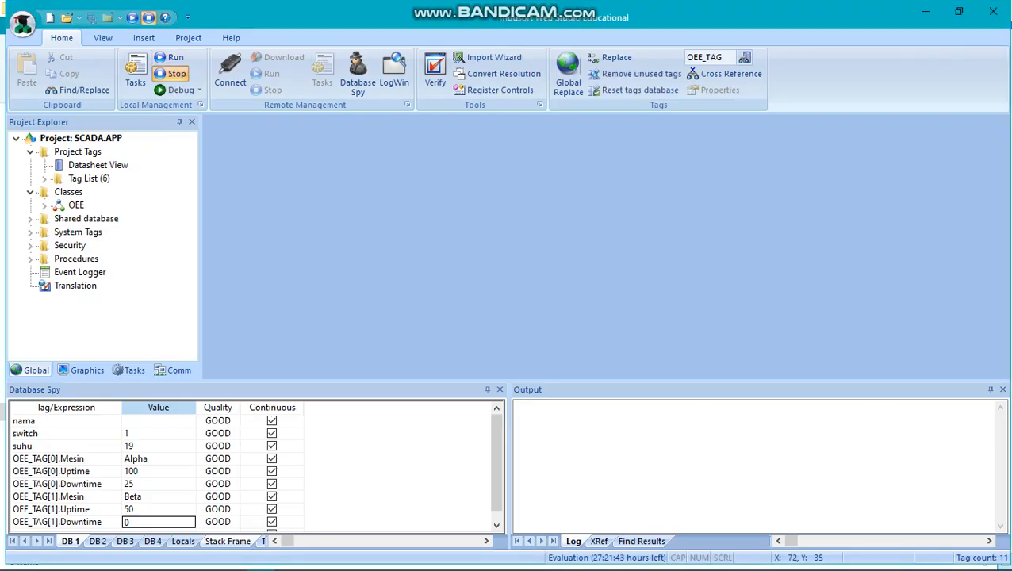
Reopen the Grid screen from the project's graphics screens for editing
{"action": "left_click", "coordinate": [82, 369]}
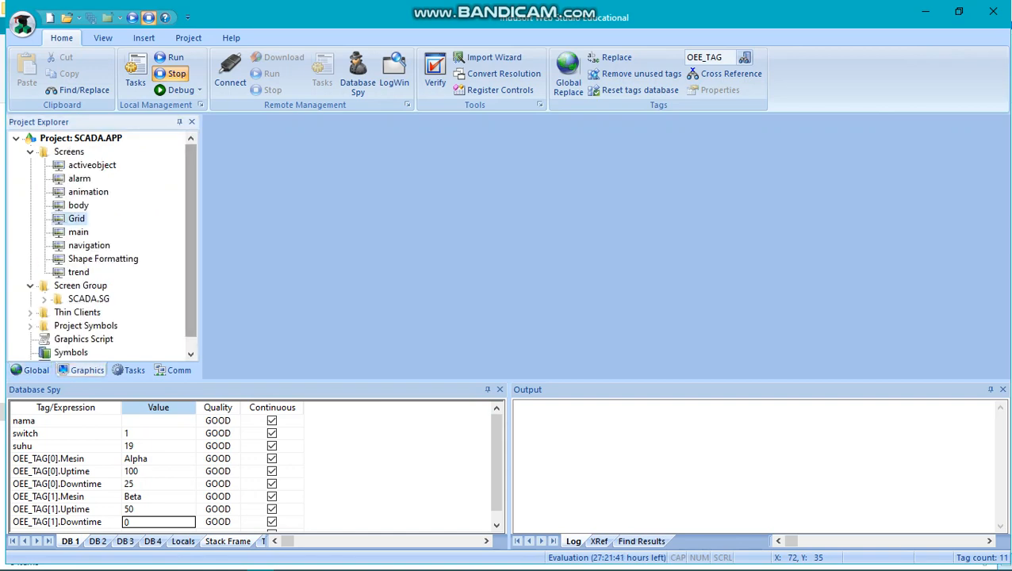
{"action": "scroll", "coordinate": [104, 238], "scroll_direction": "down", "scroll_amount": 1}
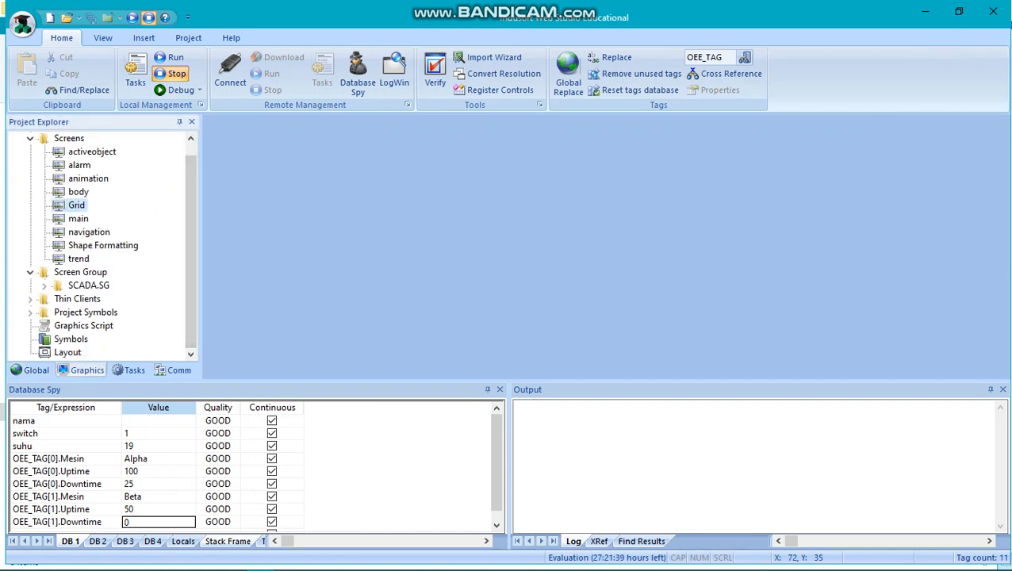
{"action": "double_click", "coordinate": [76, 206]}
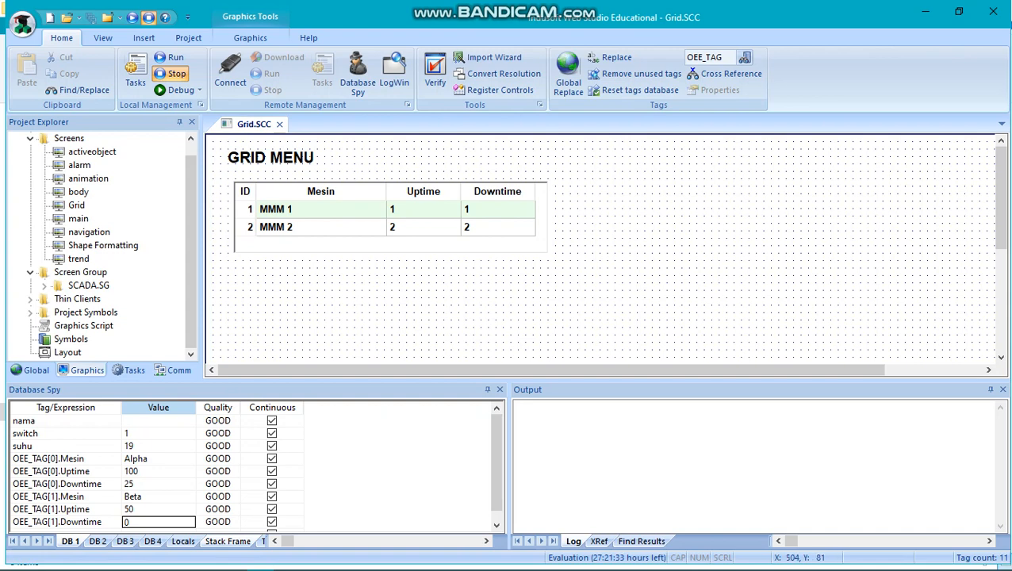
Examine the grid's advanced settings, such as Number of Rows and Row Number, and close its properties without changes
{"action": "double_click", "coordinate": [357, 230]}
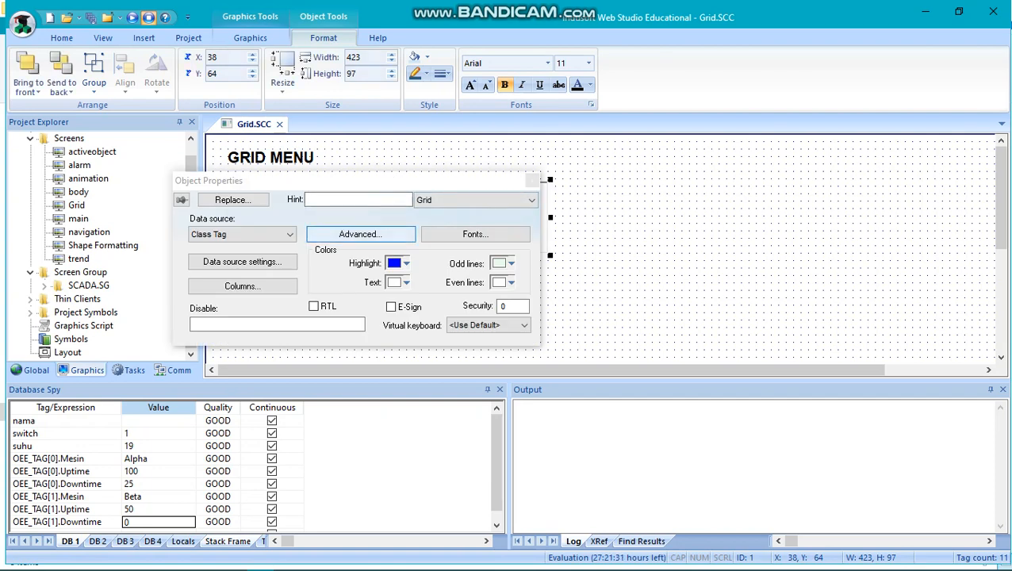
{"action": "left_click", "coordinate": [347, 233]}
{"action": "left_click_drag", "start_coordinate": [333, 104], "coordinate": [223, 118]}
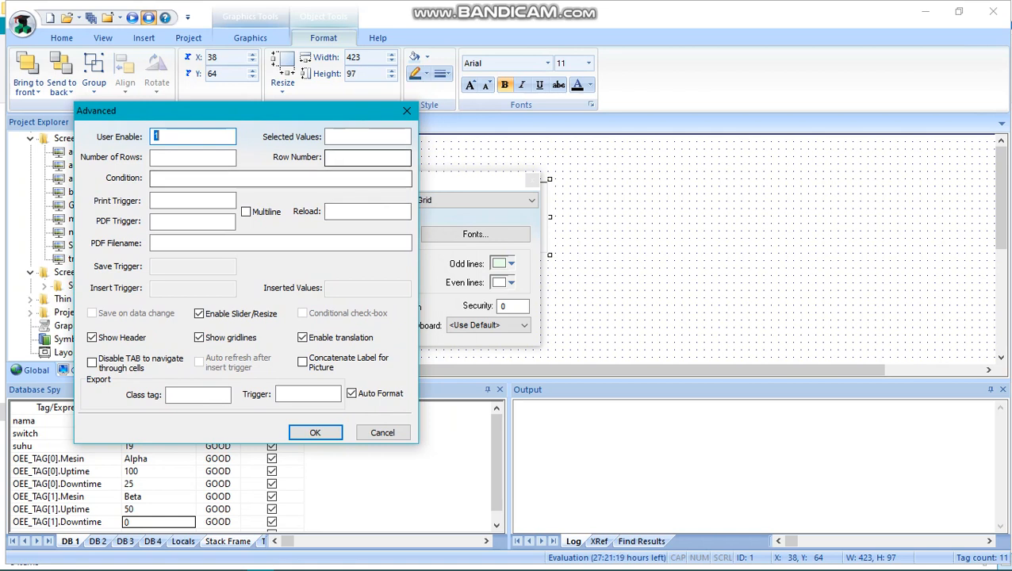
{"action": "left_click_drag", "start_coordinate": [321, 111], "coordinate": [313, 111]}
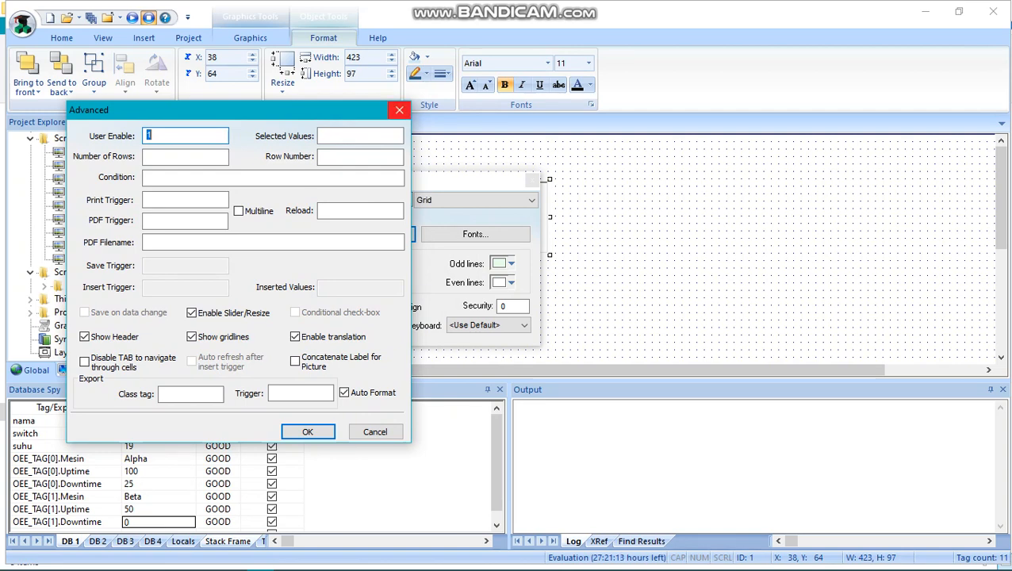
{"action": "left_click", "coordinate": [399, 110]}
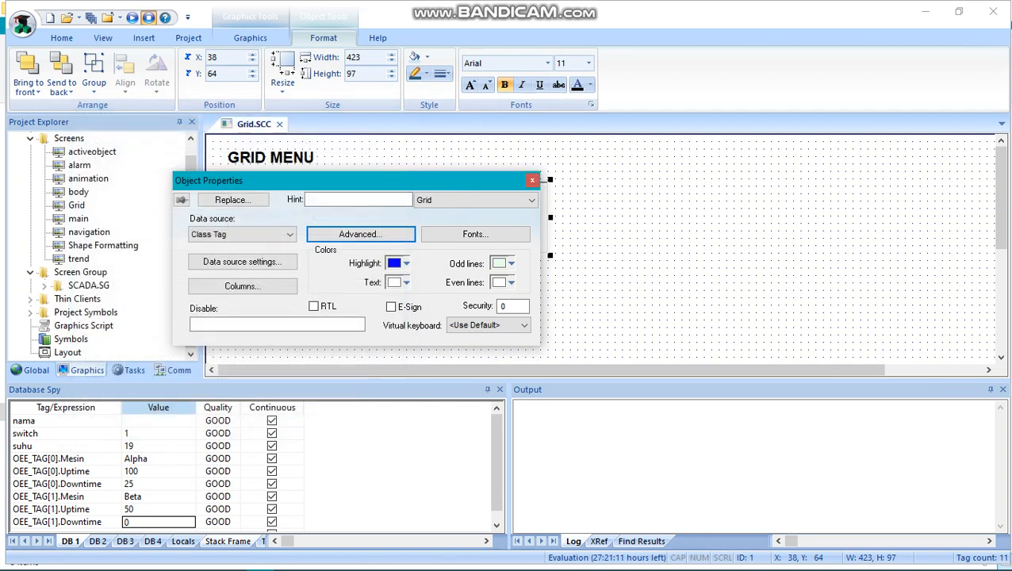
{"action": "left_click", "coordinate": [533, 181]}
{"action": "key", "text": "Escape"}
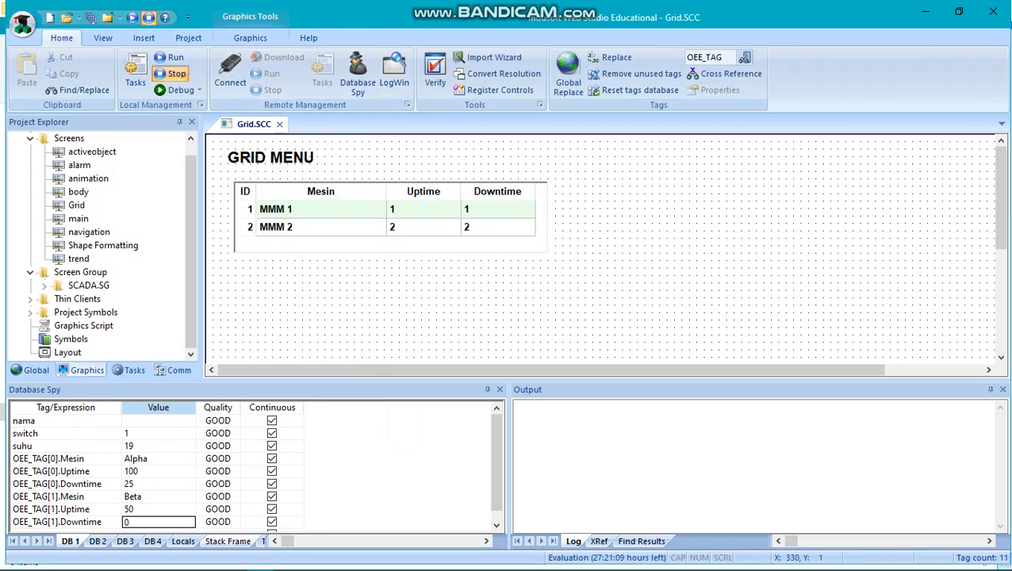
Add the text "Number Of Row : ####" to the right of the grid and duplicate it just below
{"action": "left_click", "coordinate": [250, 37]}
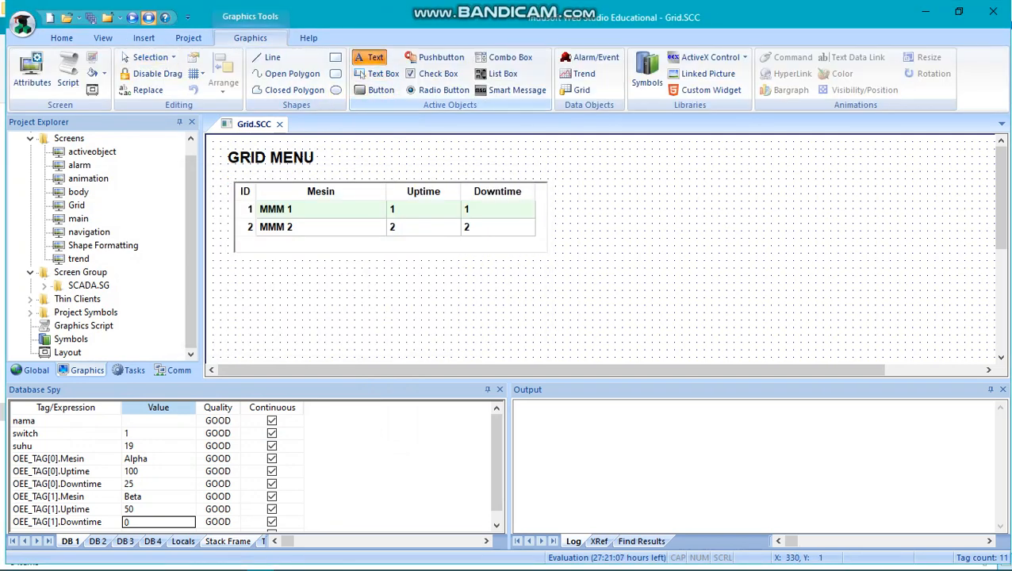
{"action": "left_click", "coordinate": [562, 187]}
{"action": "type", "text": "Number "}
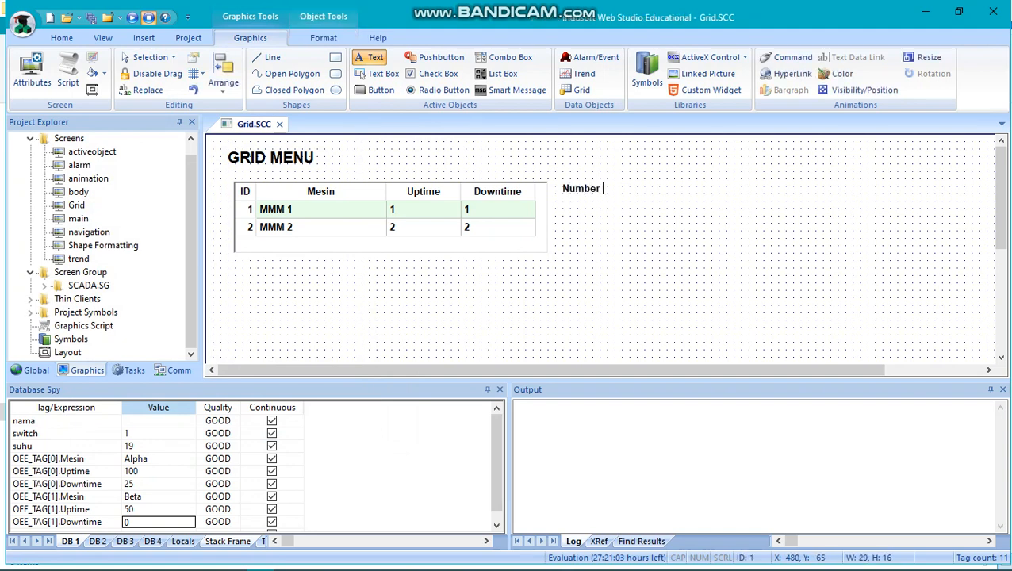
{"action": "type", "text": "Of Row : ####"}
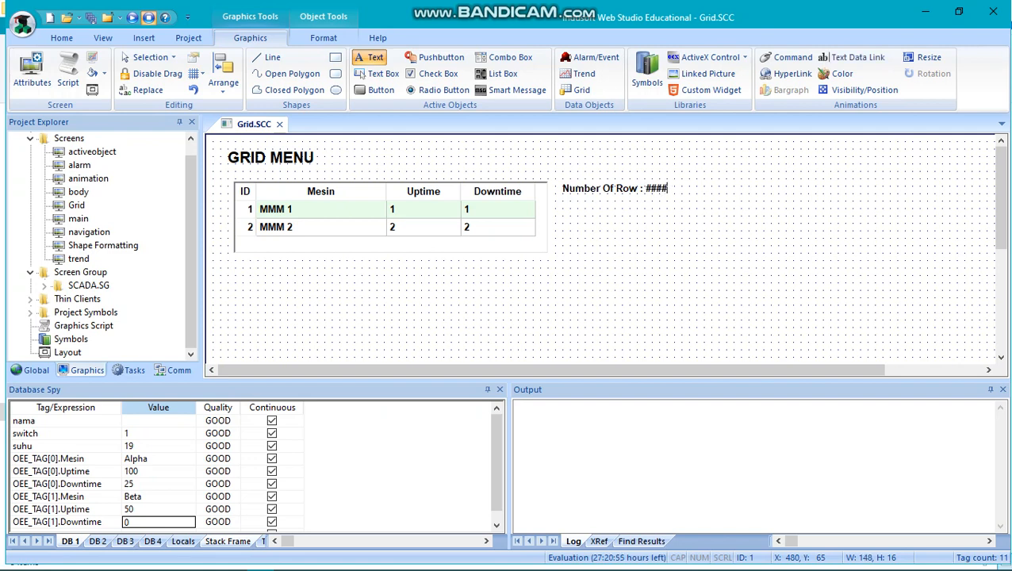
{"action": "key", "text": "Escape"}
{"action": "key", "text": "ctrl+d"}
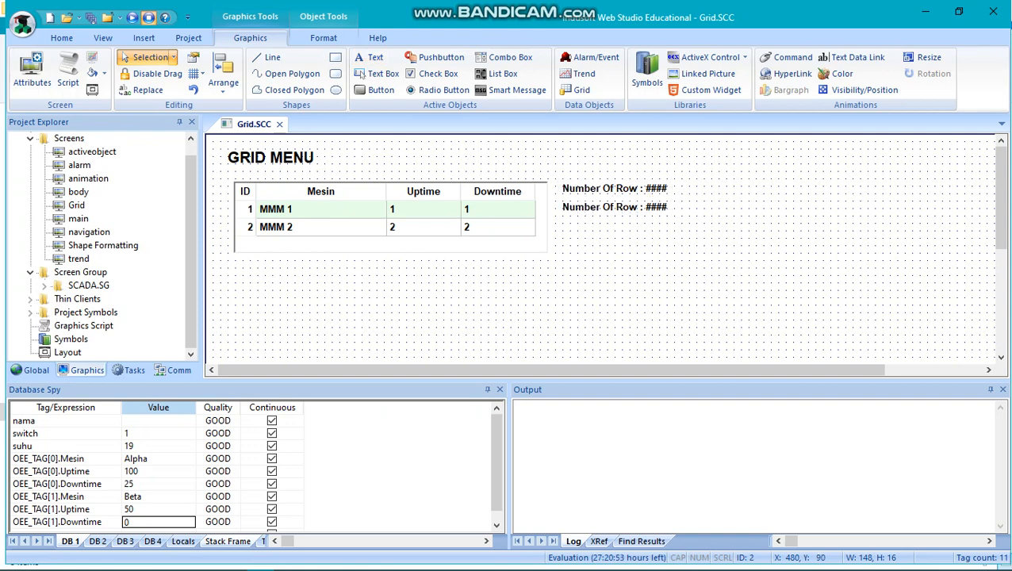
{"action": "key", "text": "Up"}
{"action": "key", "text": "ctrl+d"}
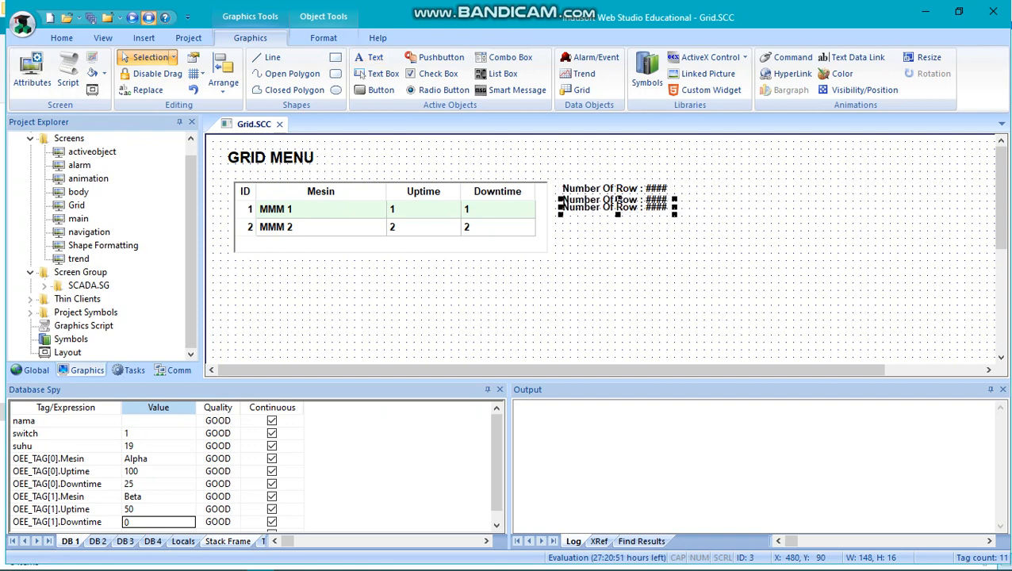
{"action": "key", "text": "ctrl+z"}
{"action": "key", "text": "ctrl+z"}
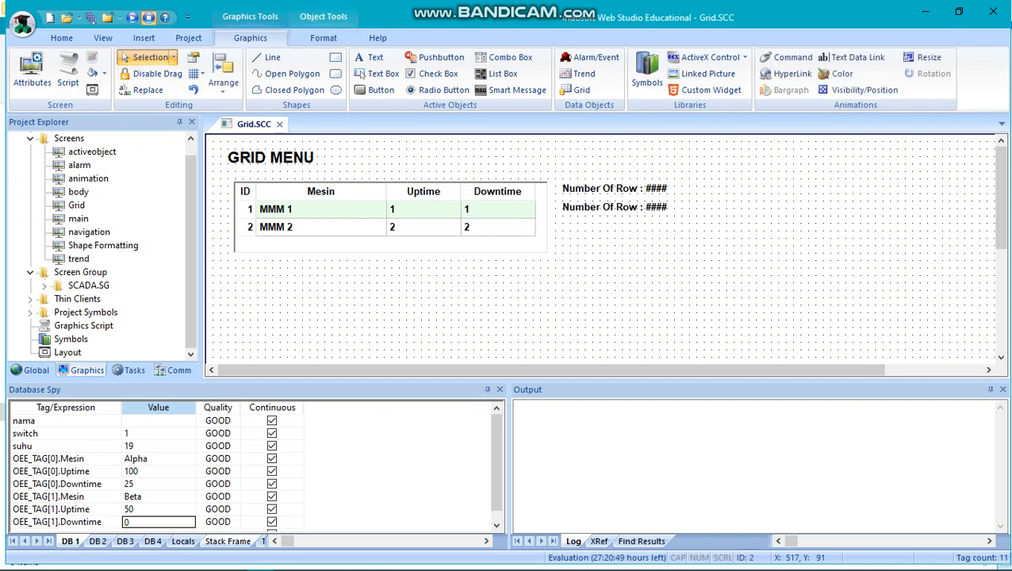
Change the caption of the lower text copy to "Row Number : ####"
{"action": "double_click", "coordinate": [559, 206]}
{"action": "left_click_drag", "start_coordinate": [278, 233], "coordinate": [309, 233]}
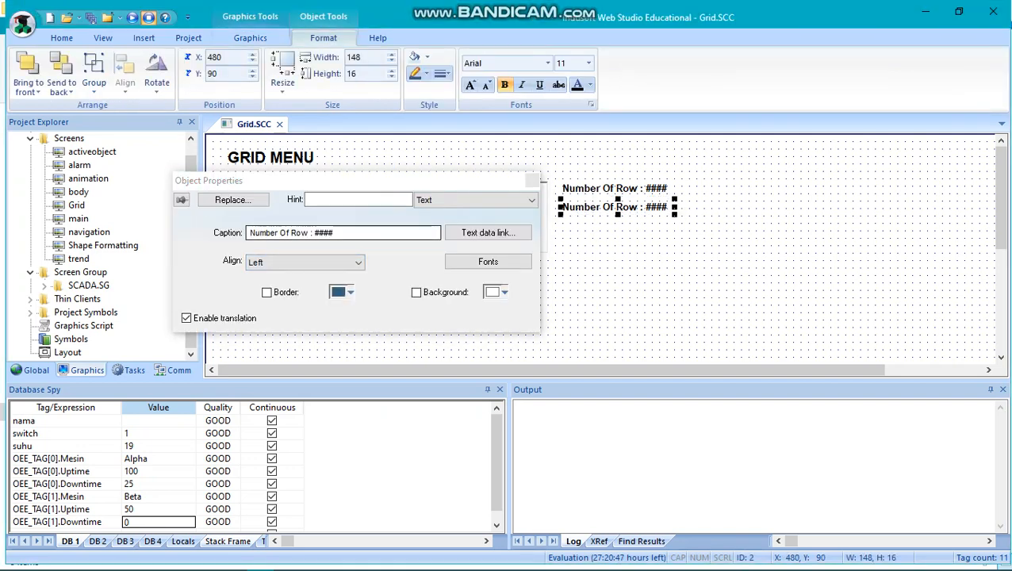
{"action": "key", "text": "shift+Home"}
{"action": "type", "text": "Row Numb"}
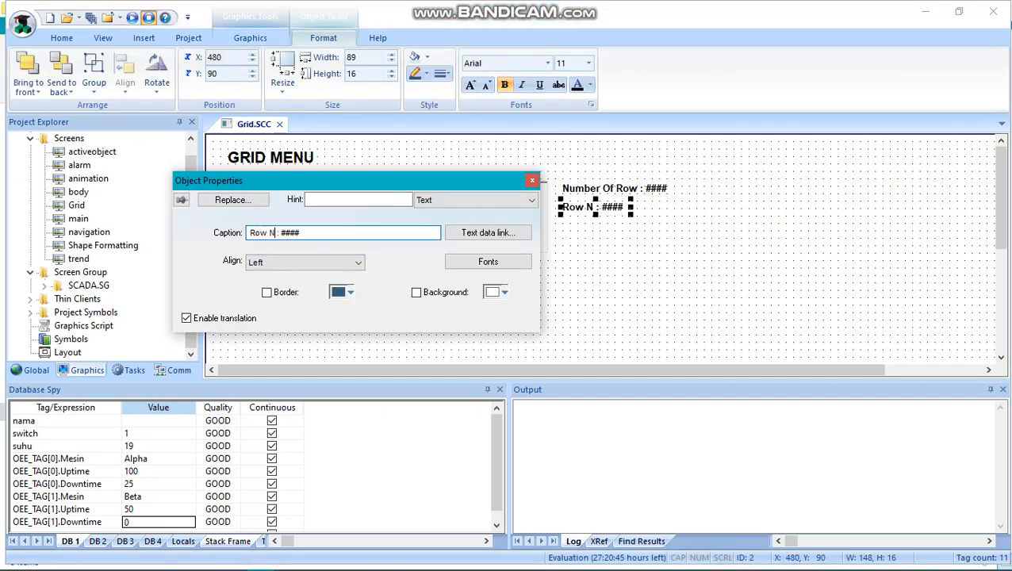
{"action": "type", "text": "er"}
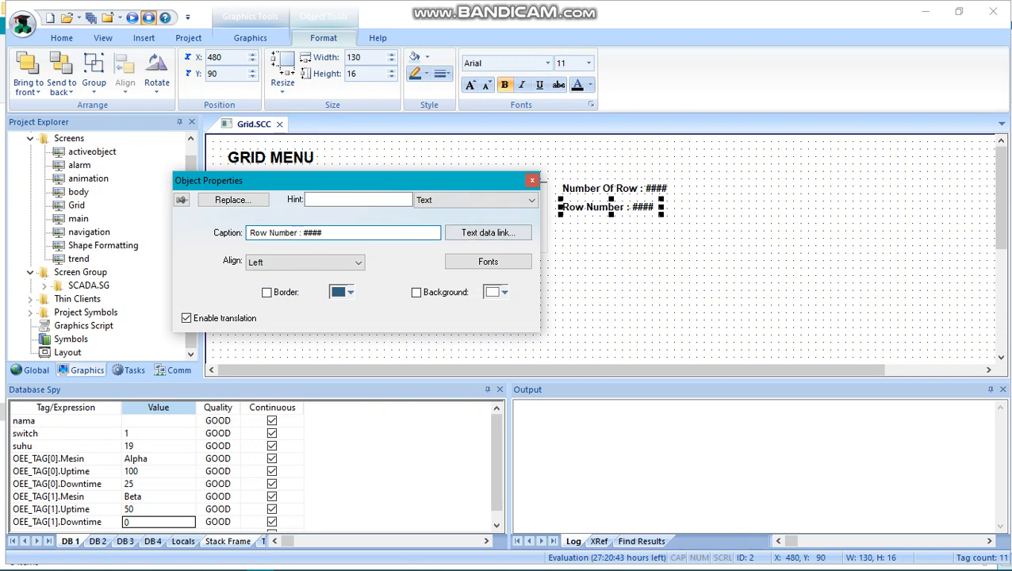
Add a text data link to the Row Number text using the tag RN
{"action": "left_click", "coordinate": [488, 235]}
{"action": "left_click", "coordinate": [413, 221]}
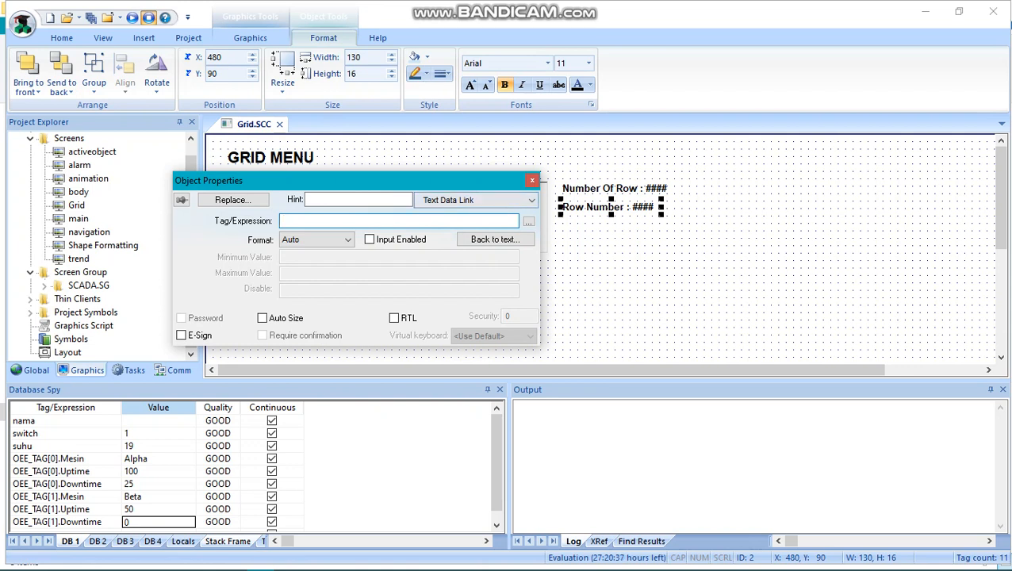
{"action": "type", "text": "RN"}
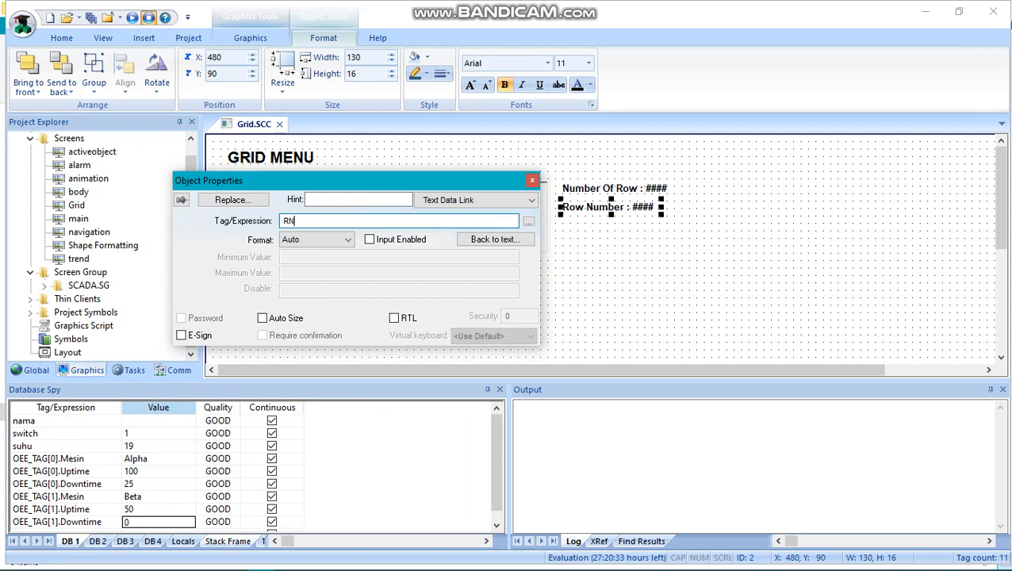
{"action": "key", "text": "Return"}
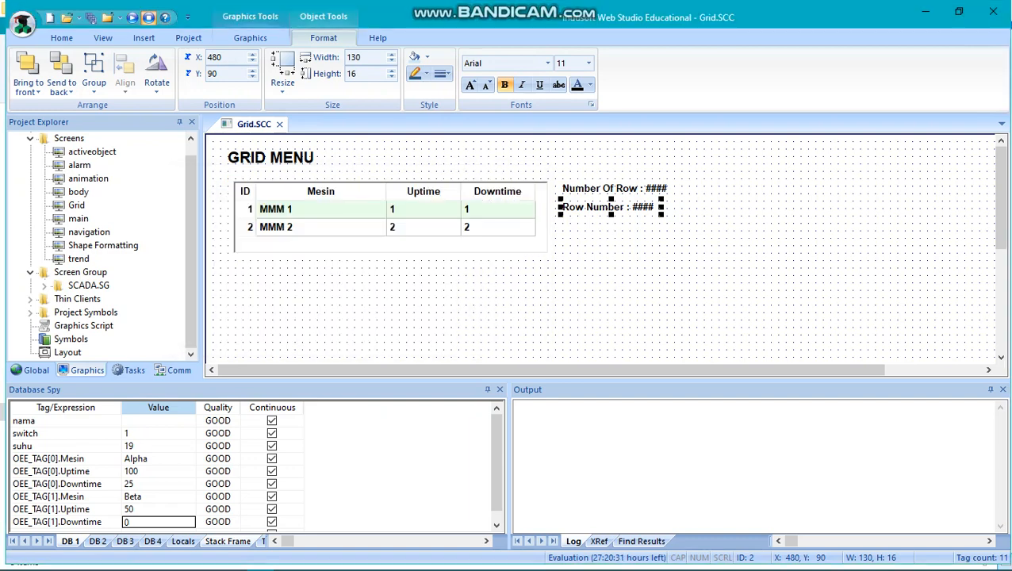
Add a text data link to the Number Of Row text using the tag NR
{"action": "double_click", "coordinate": [615, 189]}
{"action": "left_click", "coordinate": [487, 233]}
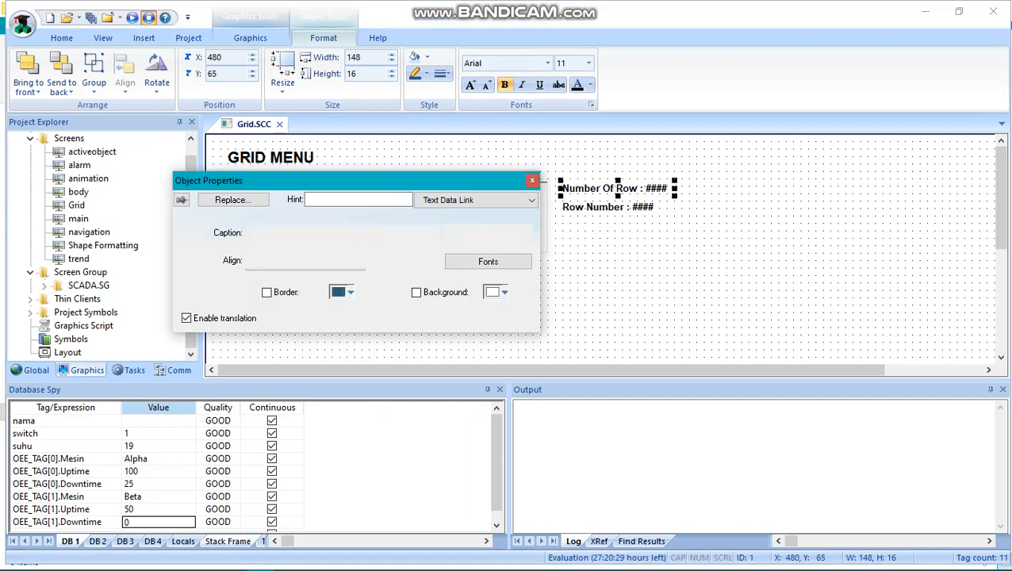
{"action": "type", "text": "NR"}
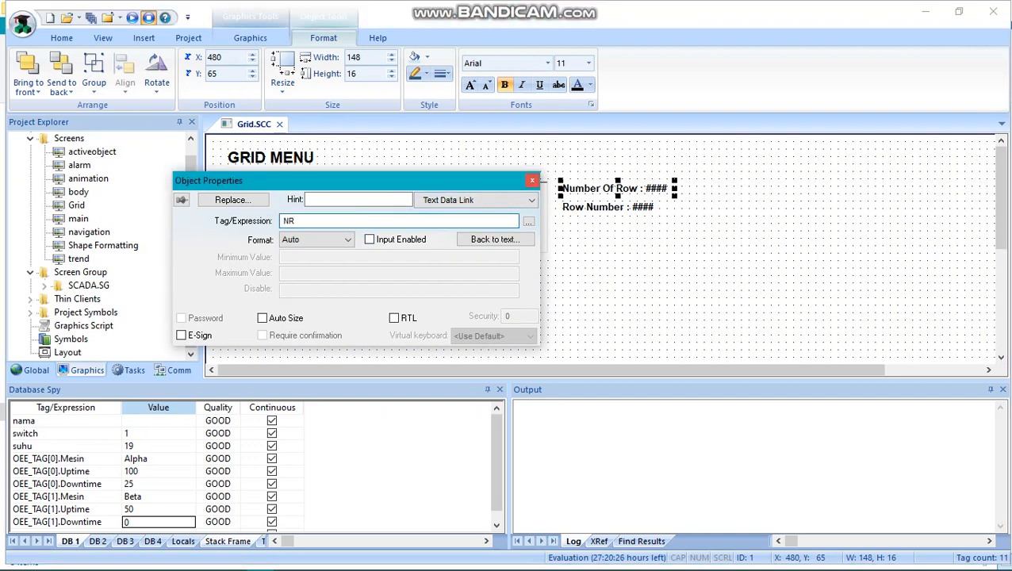
In the grid's advanced settings, assign the tag NR to the number of rows and RN to the row number
{"action": "key", "text": "Return"}
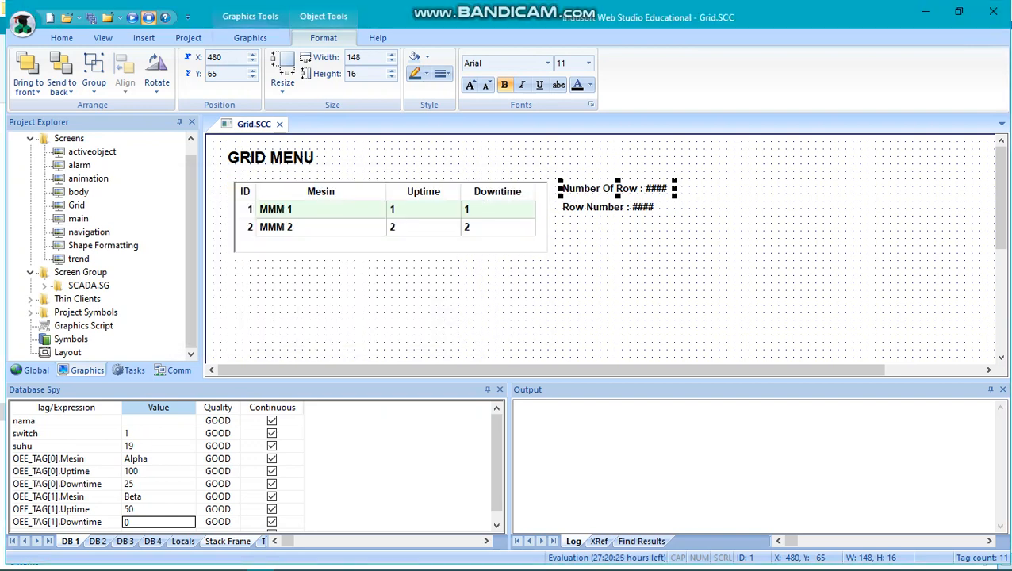
{"action": "double_click", "coordinate": [360, 234]}
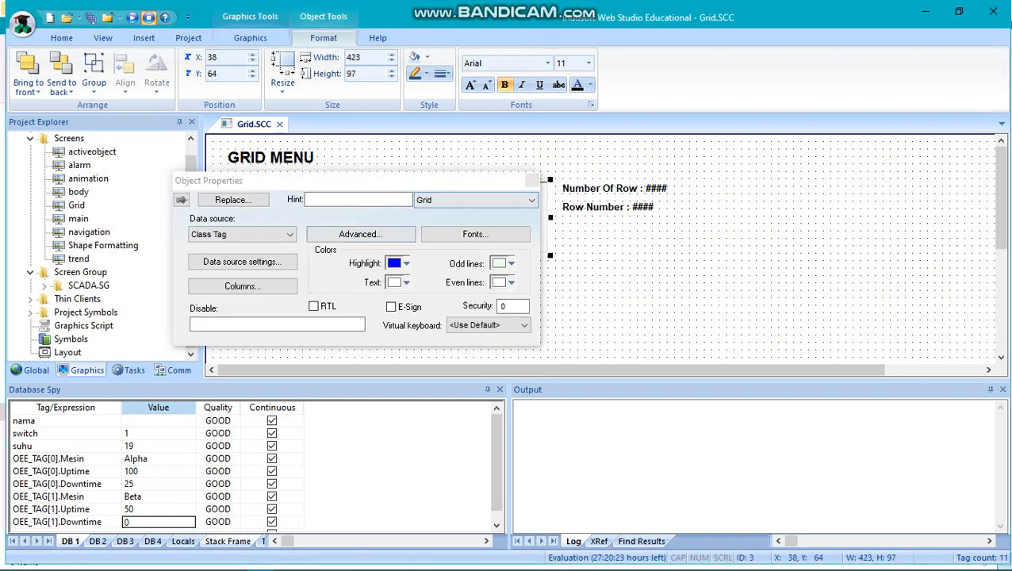
{"action": "left_click", "coordinate": [360, 234]}
{"action": "left_click_drag", "start_coordinate": [347, 101], "coordinate": [248, 125]}
{"action": "key", "text": "Tab"}
{"action": "type", "text": "NR"}
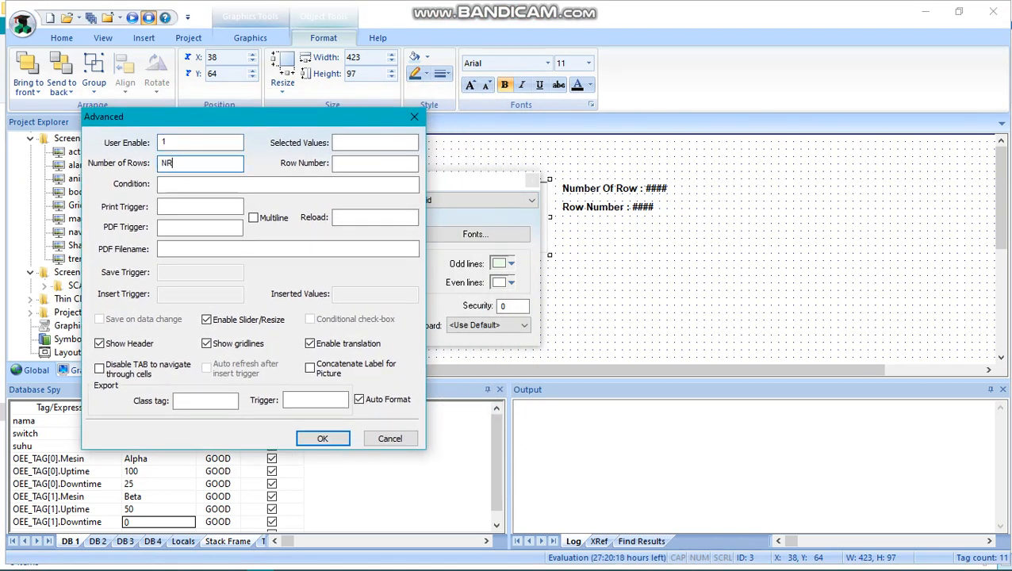
{"action": "key", "text": "Tab"}
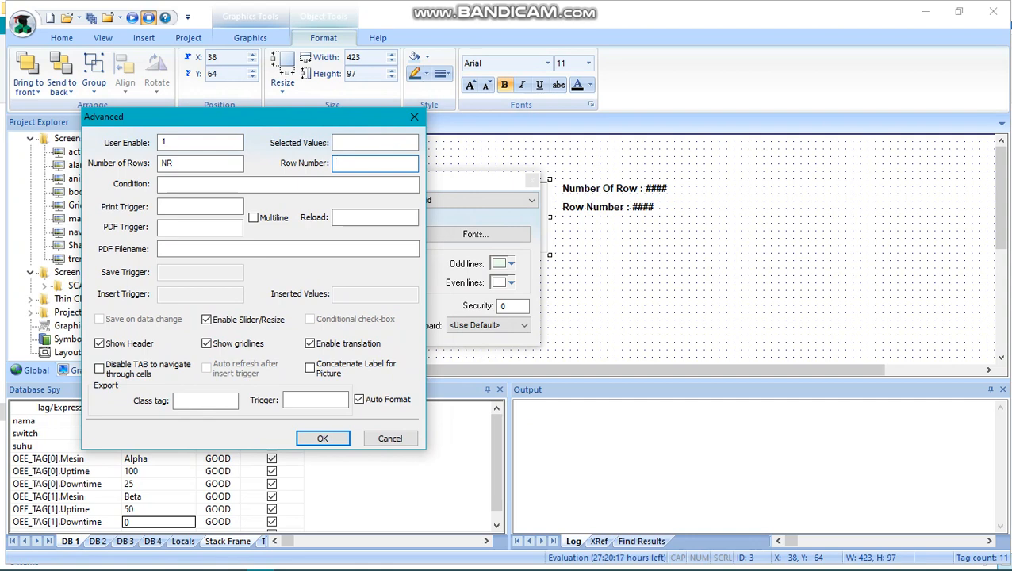
{"action": "type", "text": "RN"}
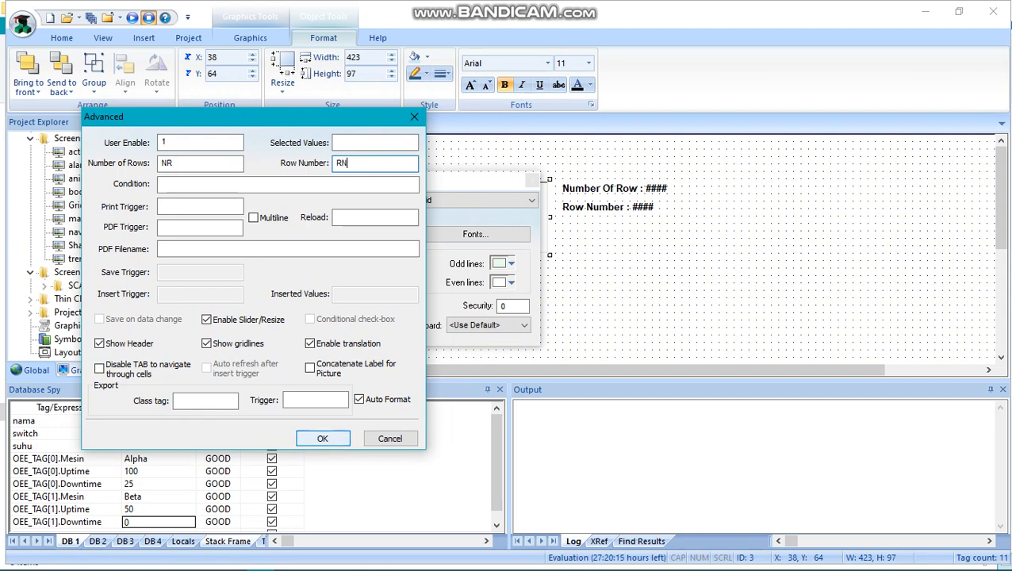
{"action": "key", "text": "Return"}
{"action": "key", "text": "Escape"}
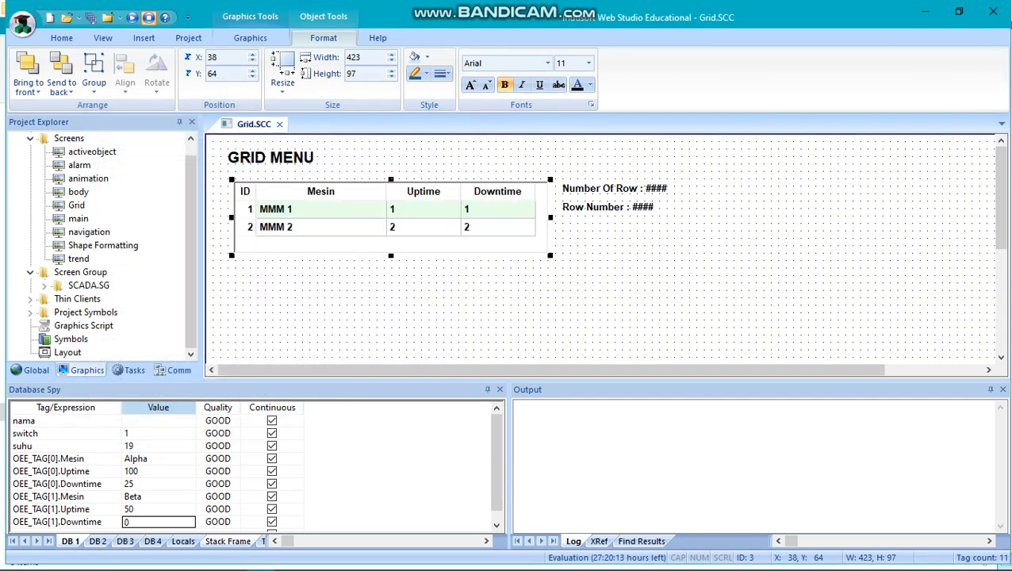
Close the Grid screen with its changes saved and display the Grid page in the running application
{"action": "left_click", "coordinate": [279, 125]}
{"action": "left_click", "coordinate": [453, 342]}
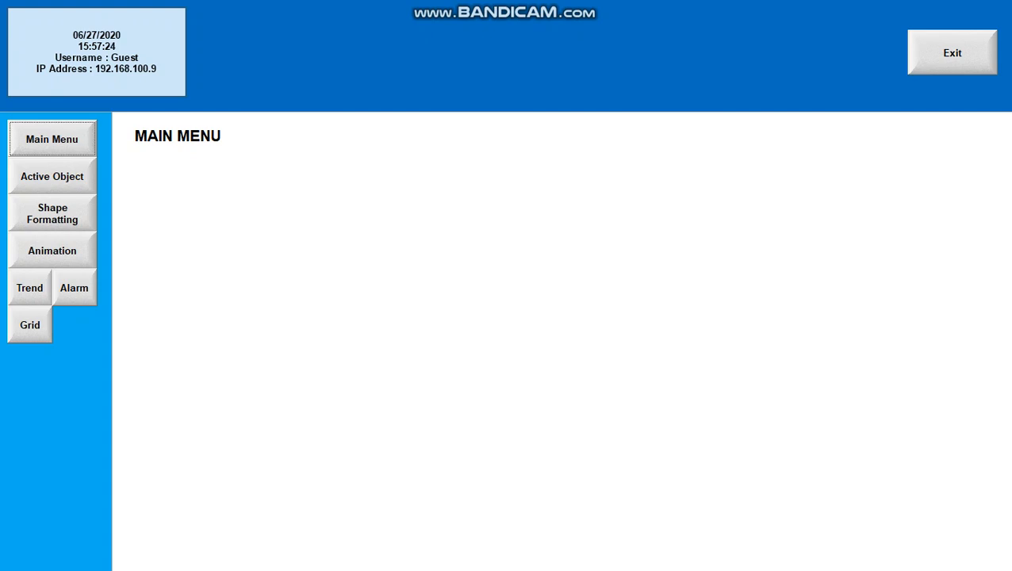
{"action": "left_click", "coordinate": [30, 325]}
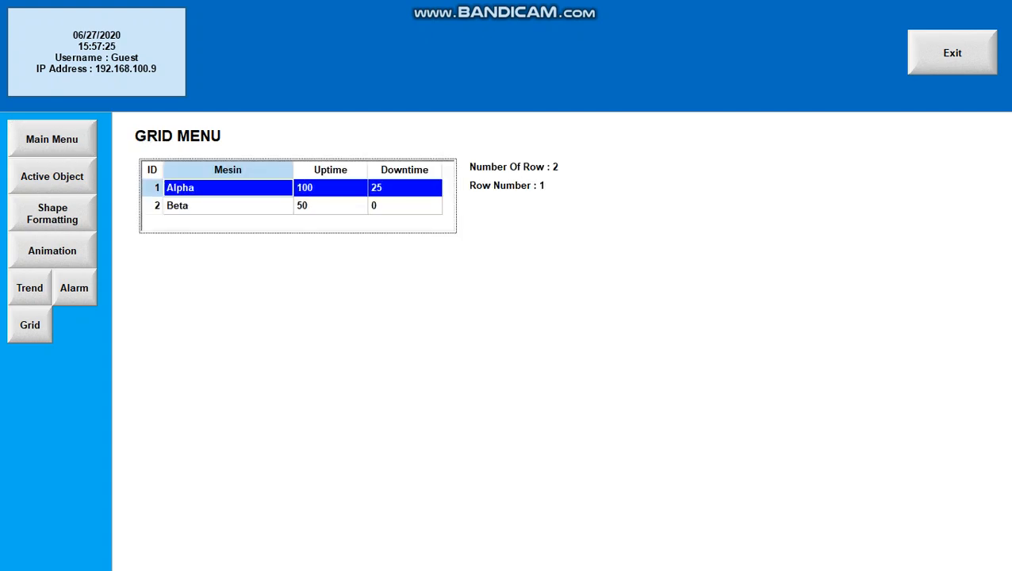